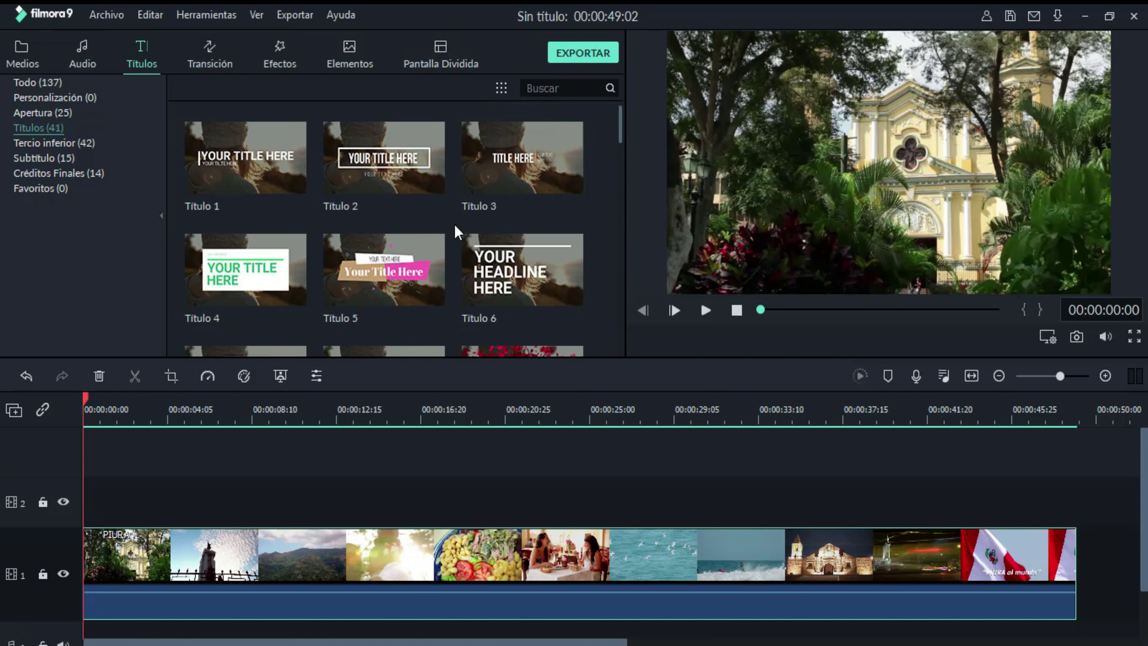
# Step: Try the Título 5 title on video track 2 with a preview over the video, and delete it
pyautogui.scroll(-5, 461, 232)
pyautogui.scroll(-5, 460, 224)
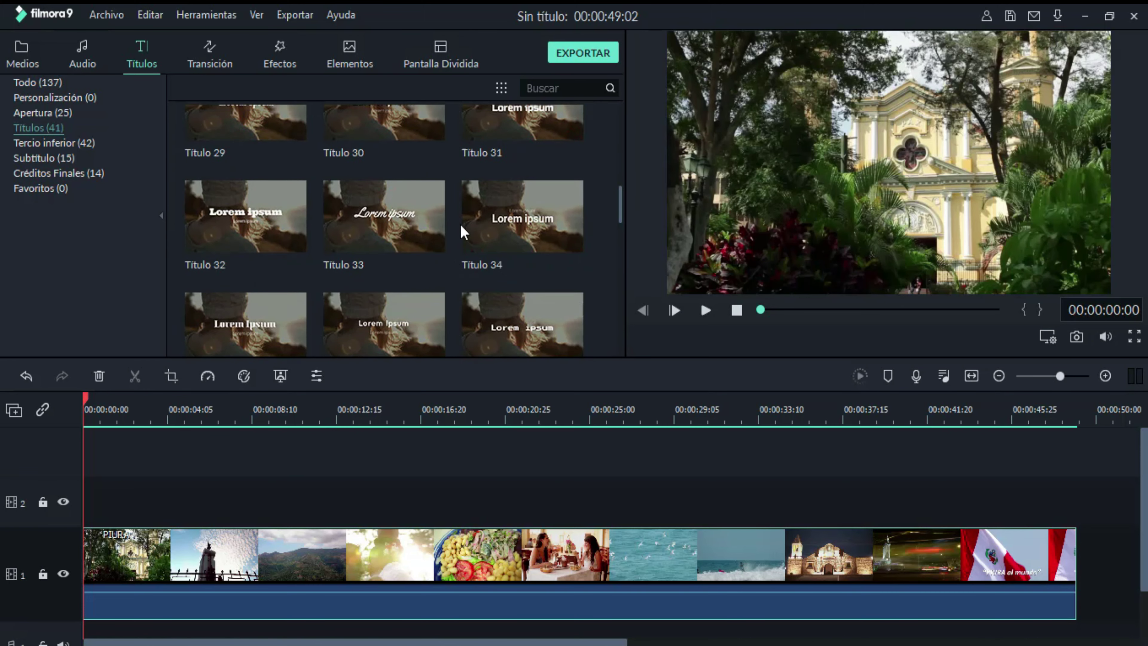
pyautogui.scroll(10, 461, 226)
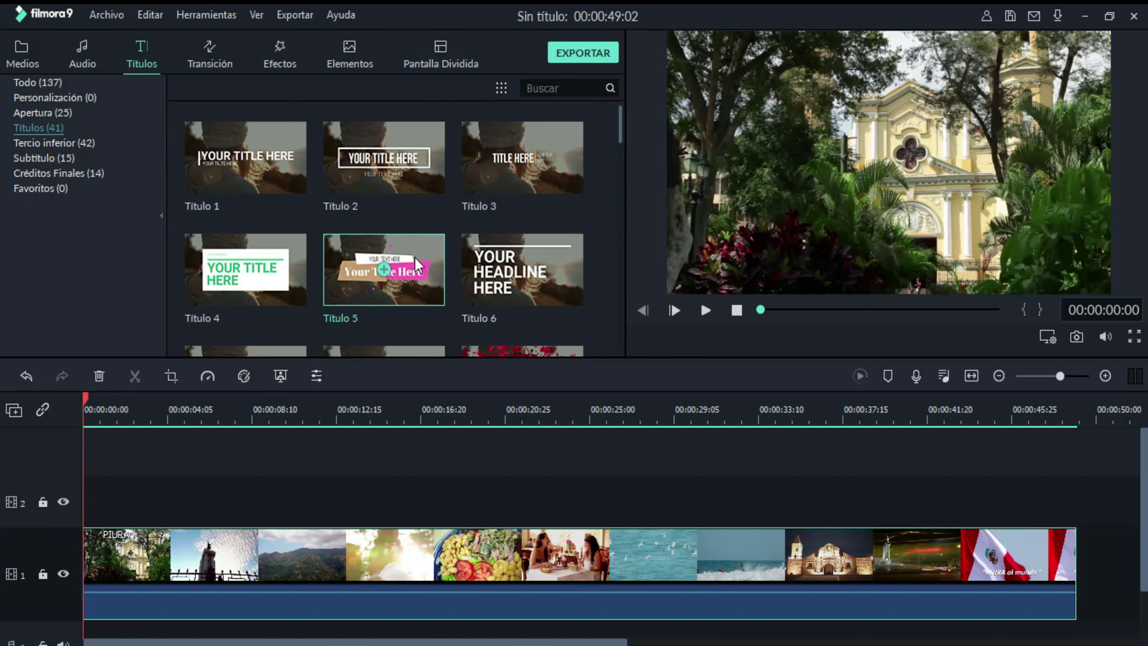
pyautogui.moveTo(418, 264); pyautogui.dragTo(296, 498)
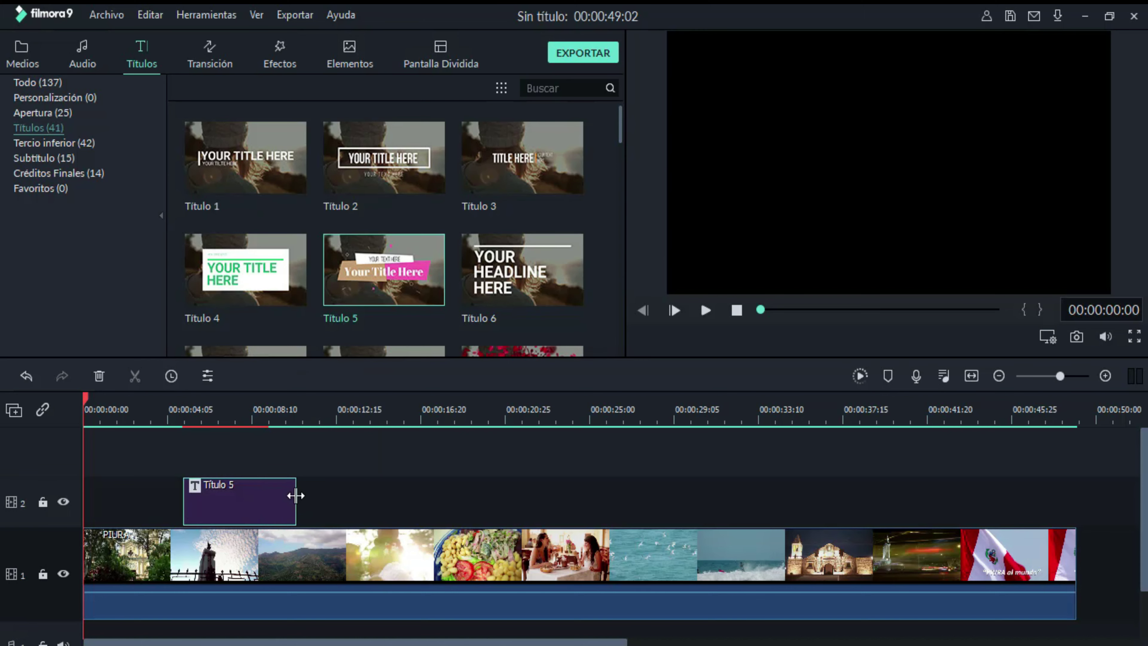
pyautogui.click(161, 410)
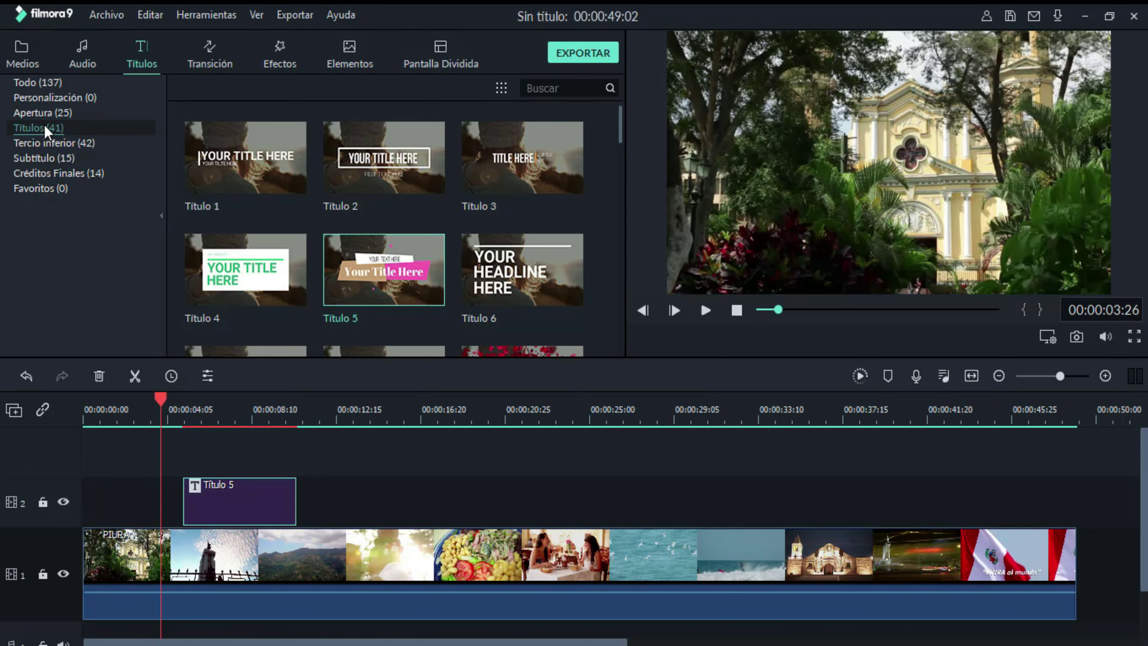
pyautogui.click(709, 310)
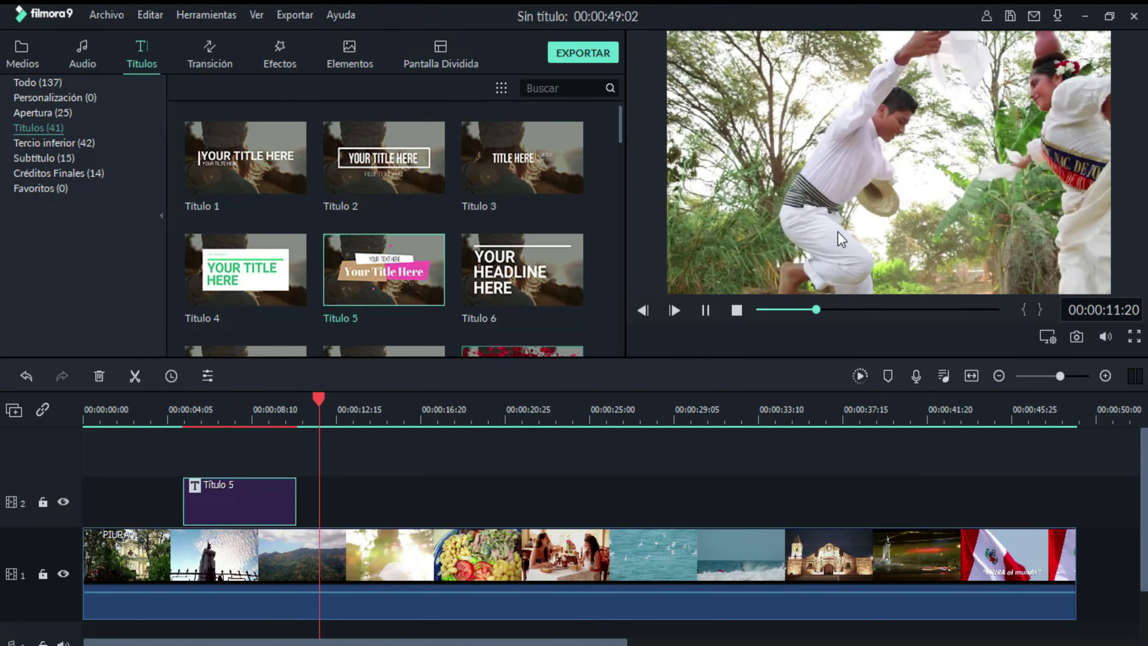
pyautogui.click(705, 311)
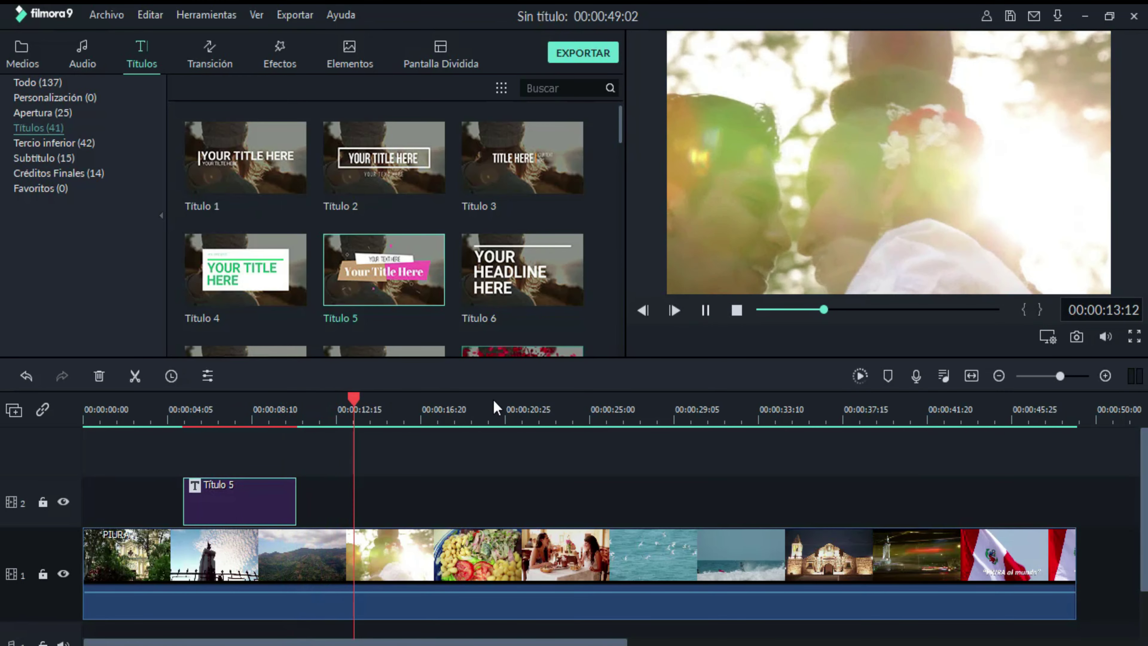
pyautogui.press('Delete')
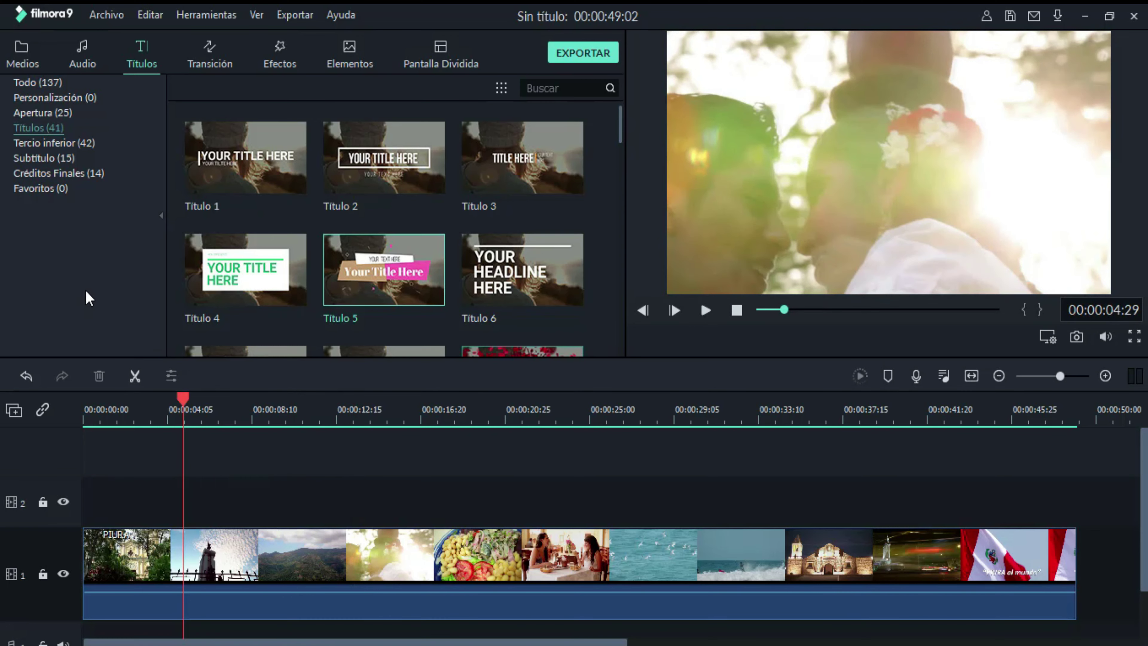
# Step: Try the Tercio Inferior 4 lower third on video track 2 above the video clip, and delete it
pyautogui.click(64, 147)
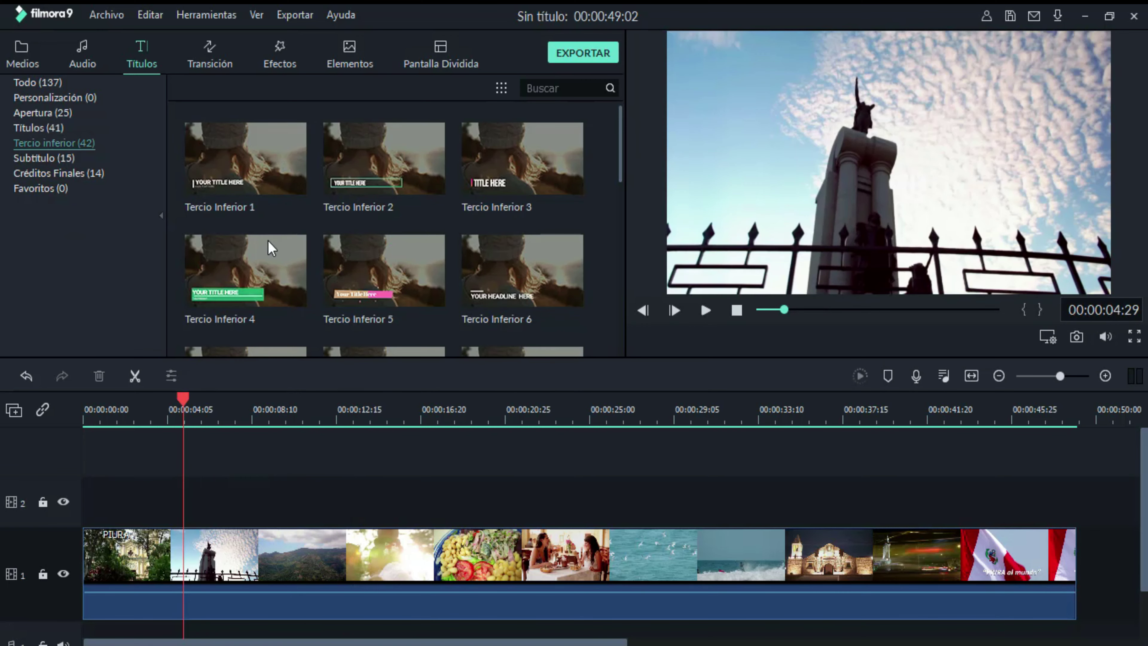
pyautogui.moveTo(286, 270); pyautogui.dragTo(202, 493)
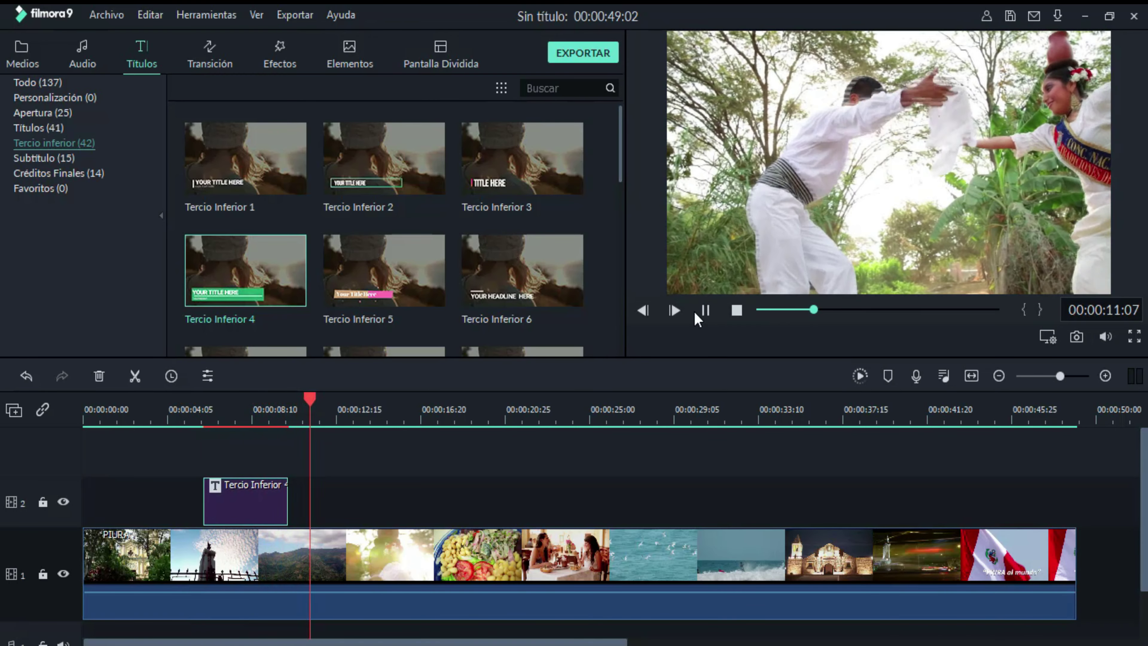
pyautogui.click(704, 311)
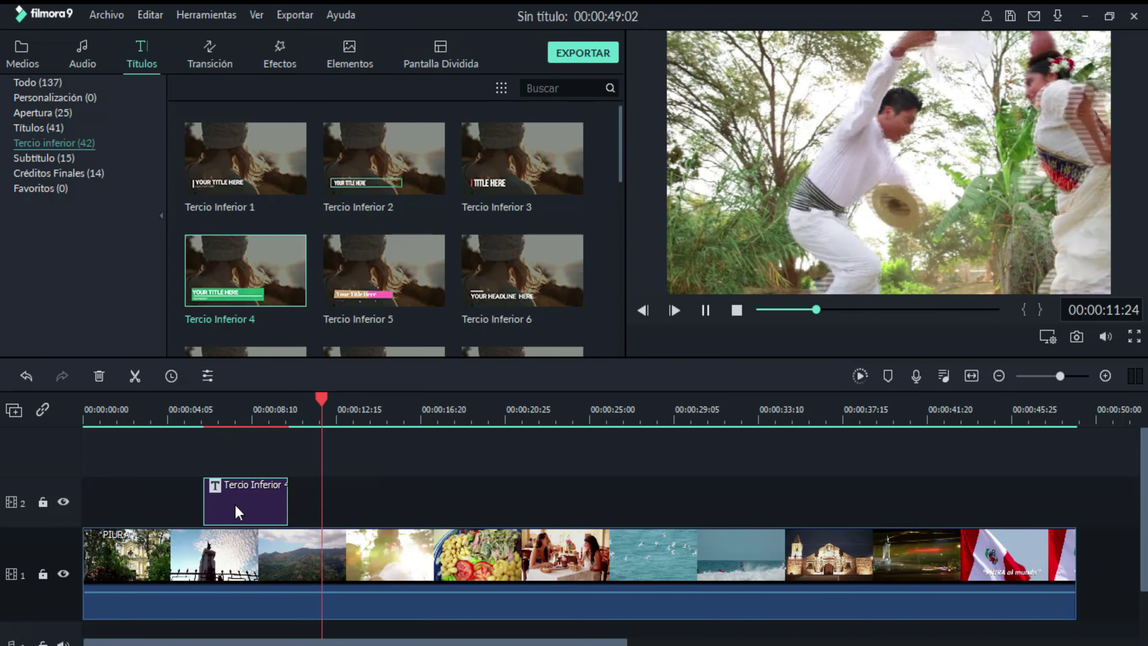
pyautogui.press('Delete')
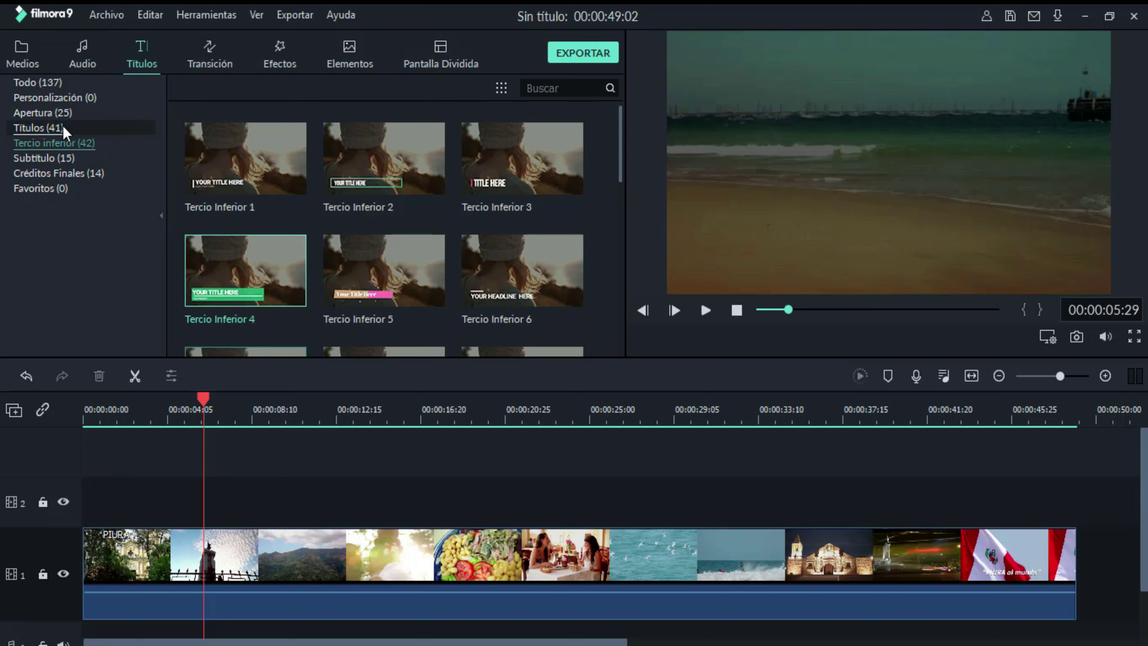
# Step: Insert the Intro 8 opening title at the start of video track 1, with the video clip directly behind it
pyautogui.click(37, 112)
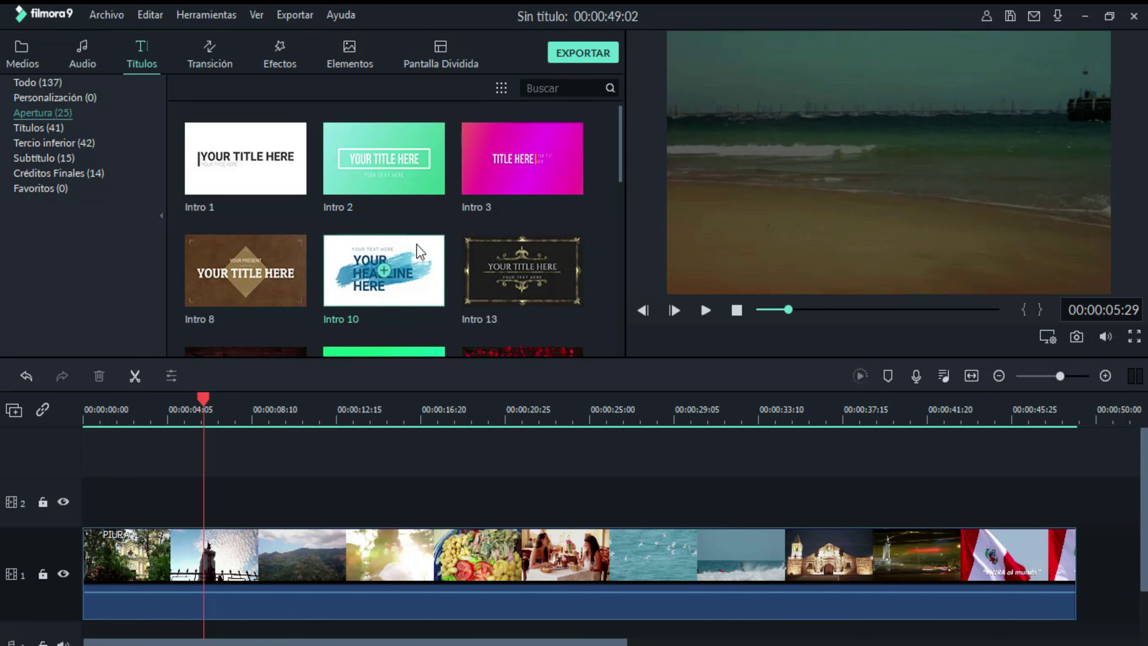
pyautogui.scroll(-10, 416, 245)
pyautogui.scroll(10, 416, 245)
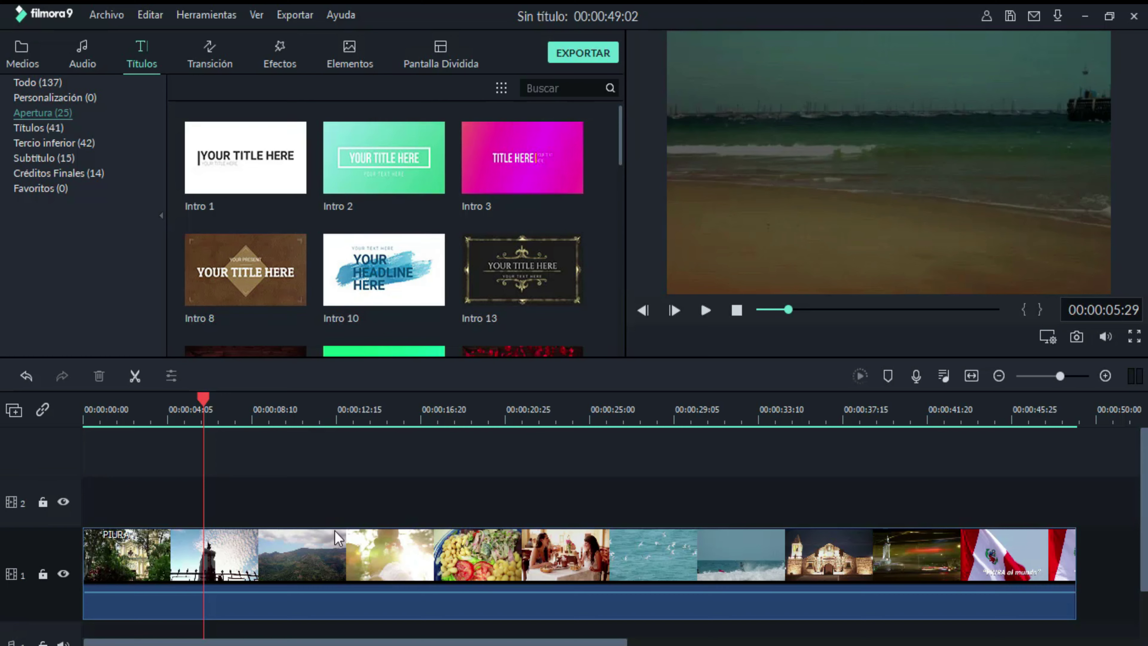
pyautogui.moveTo(329, 555); pyautogui.dragTo(423, 549)
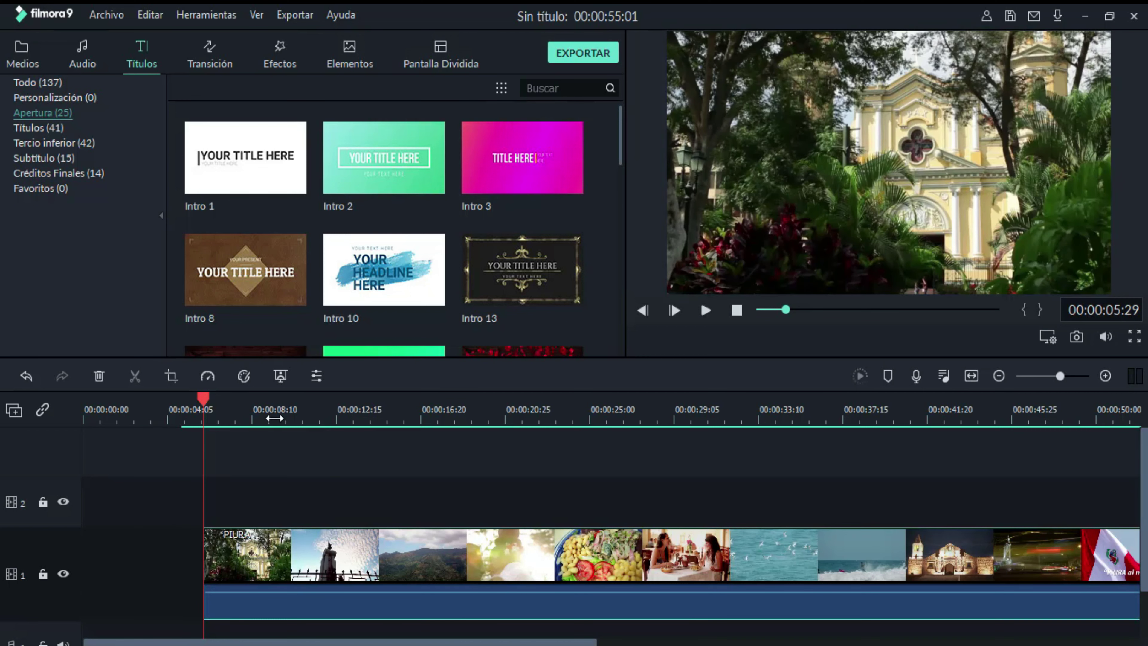
pyautogui.click(281, 256)
pyautogui.moveTo(281, 256); pyautogui.dragTo(94, 560)
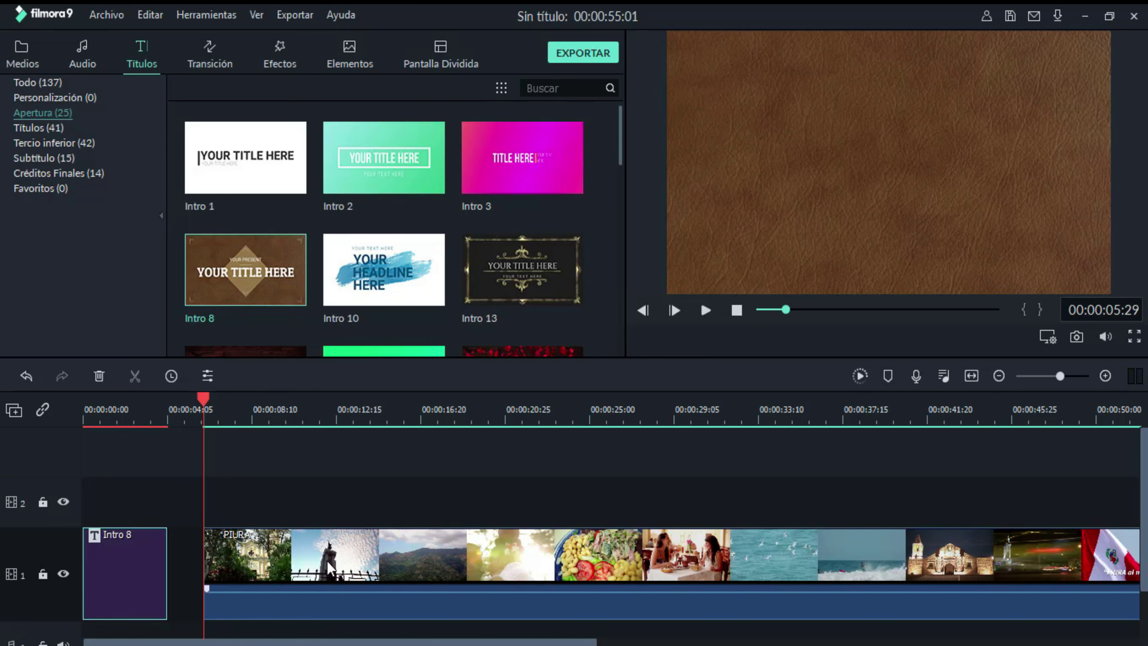
pyautogui.moveTo(319, 566); pyautogui.dragTo(159, 574)
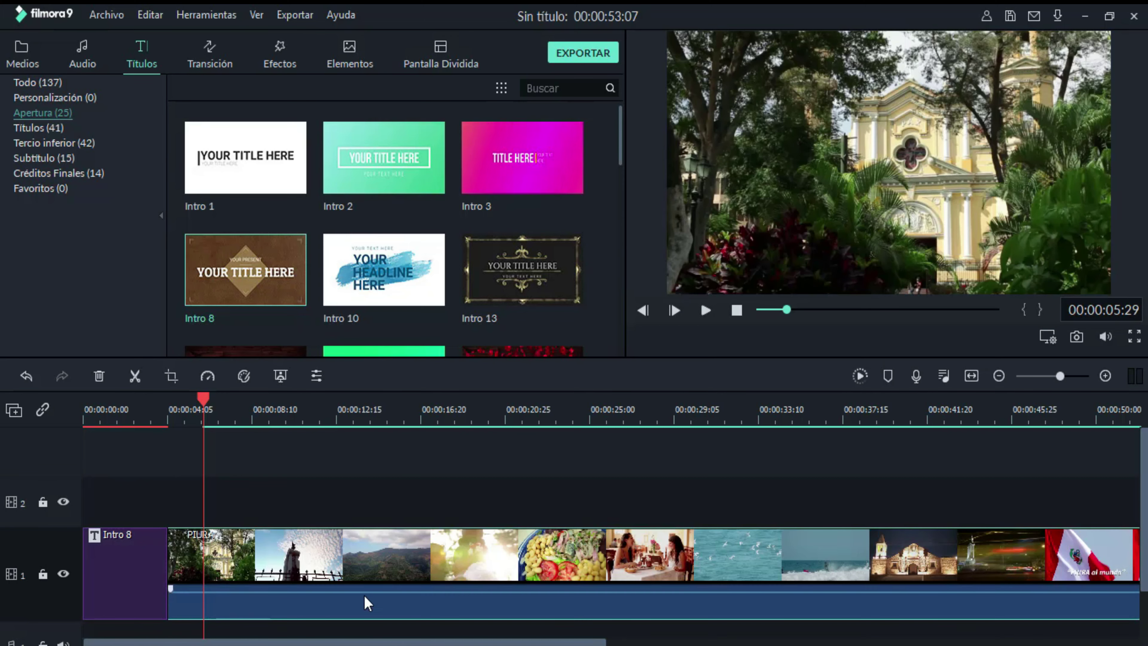
# Step: Replace the YOUR PRESENT line of the Intro 8 title with PIURA and shift it slightly upwards
pyautogui.click(134, 415)
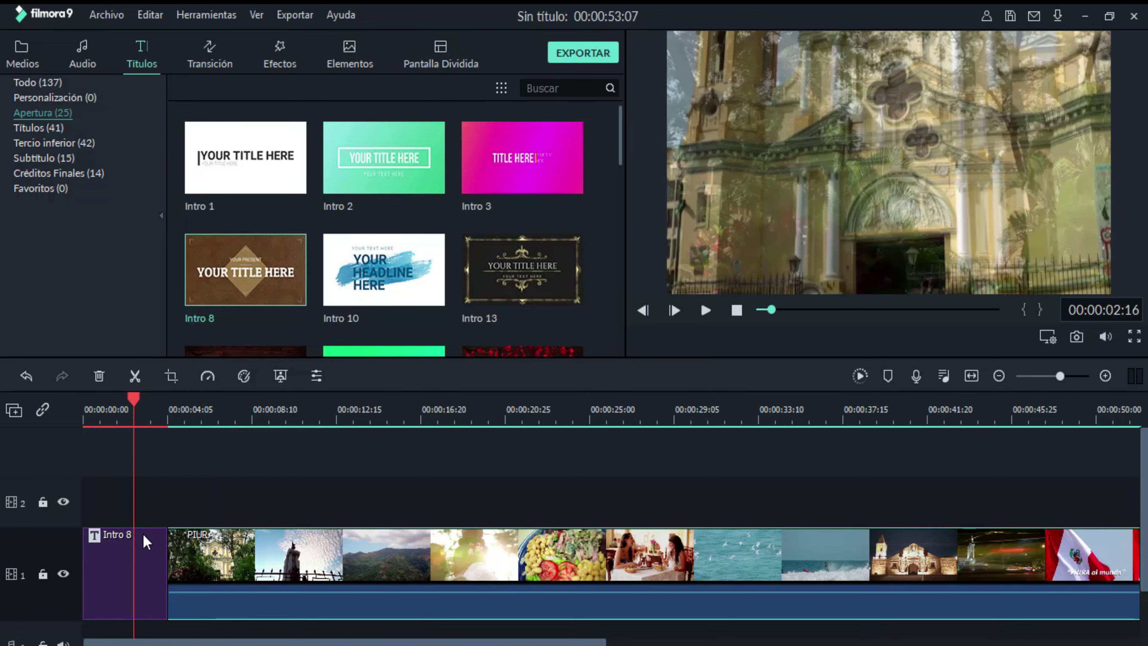
pyautogui.click(148, 562)
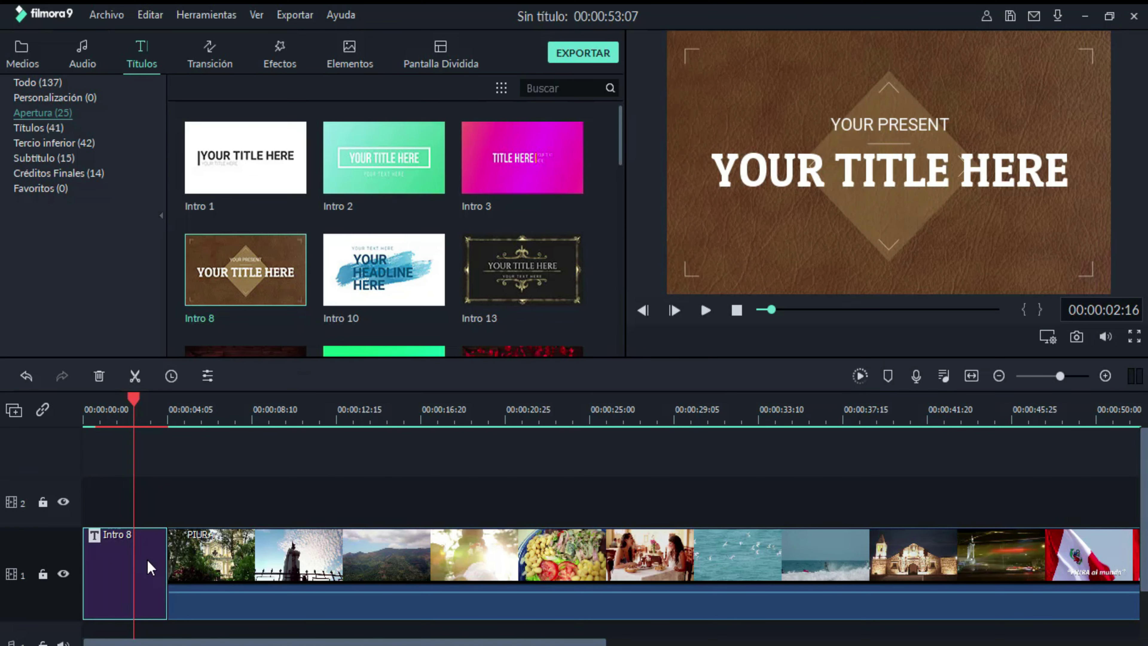
pyautogui.doubleClick(151, 567)
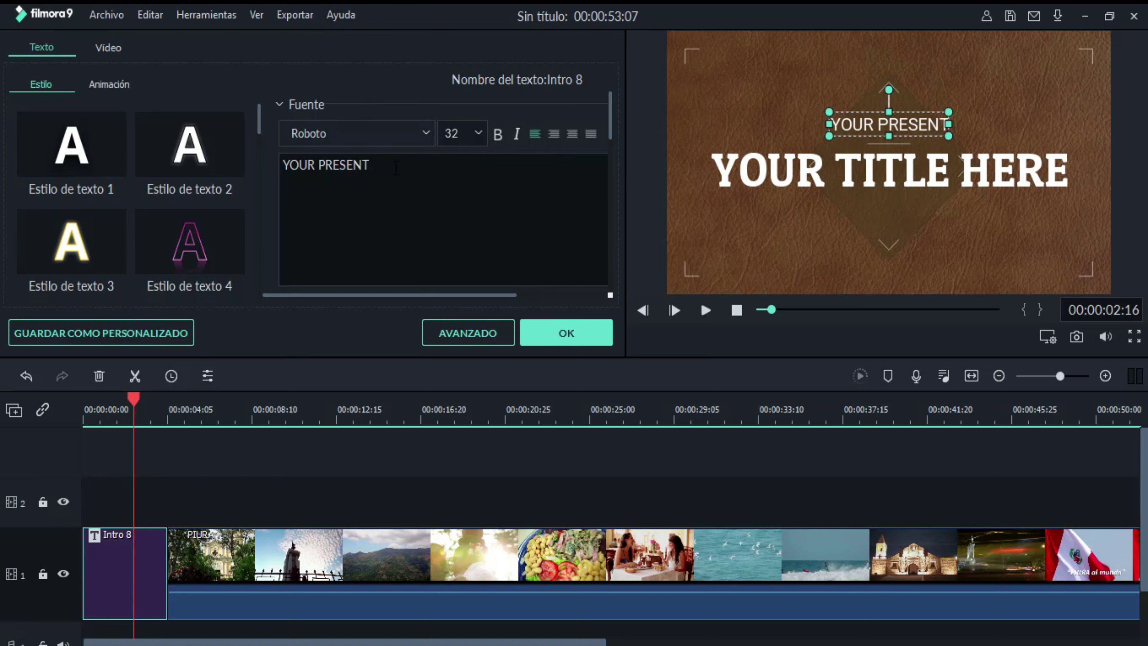
pyautogui.moveTo(396, 168); pyautogui.dragTo(249, 168)
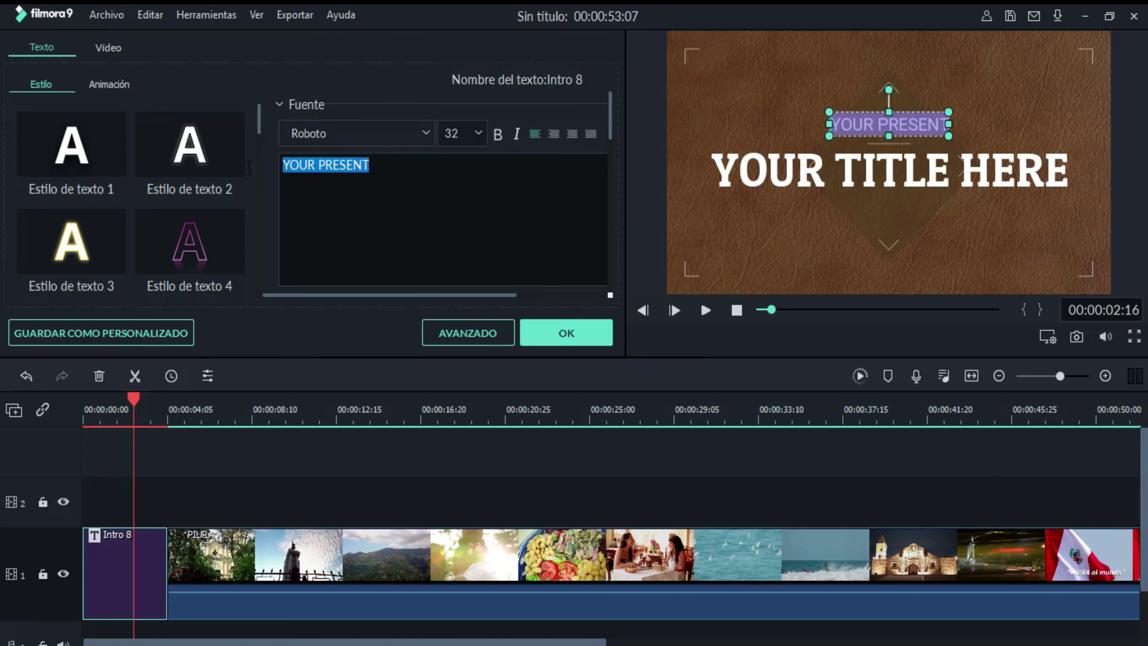
pyautogui.write('PIURA')
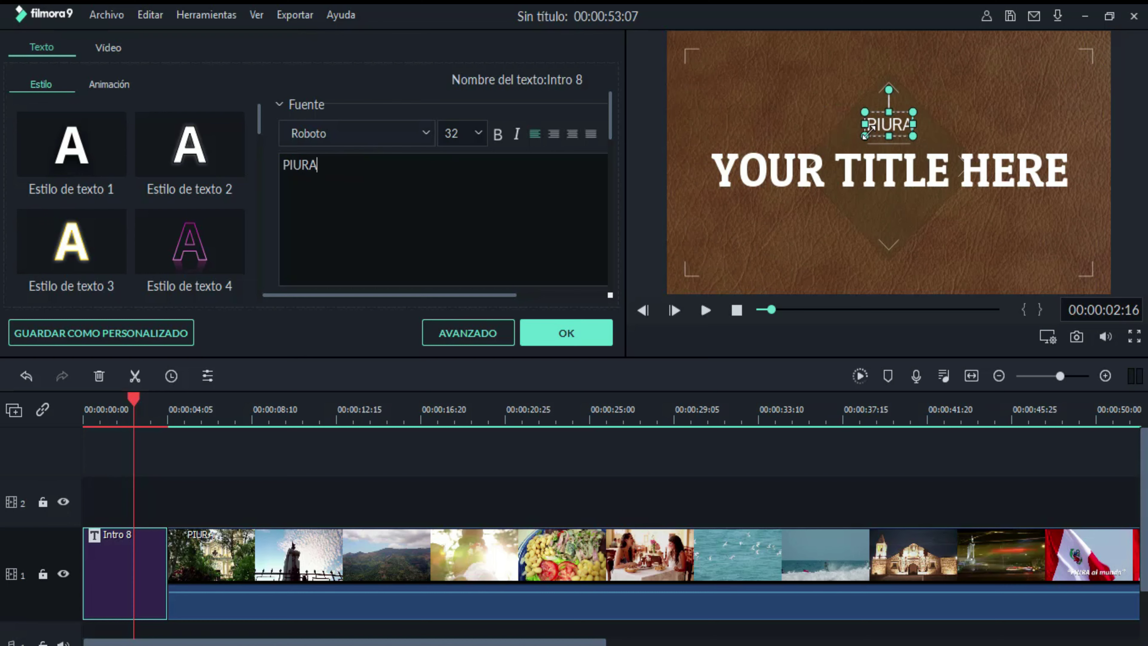
pyautogui.moveTo(859, 144); pyautogui.dragTo(902, 109)
# Step: Replace the YOUR TITLE HERE line with COSTUMBRES Y TRADICION
pyautogui.click(899, 183)
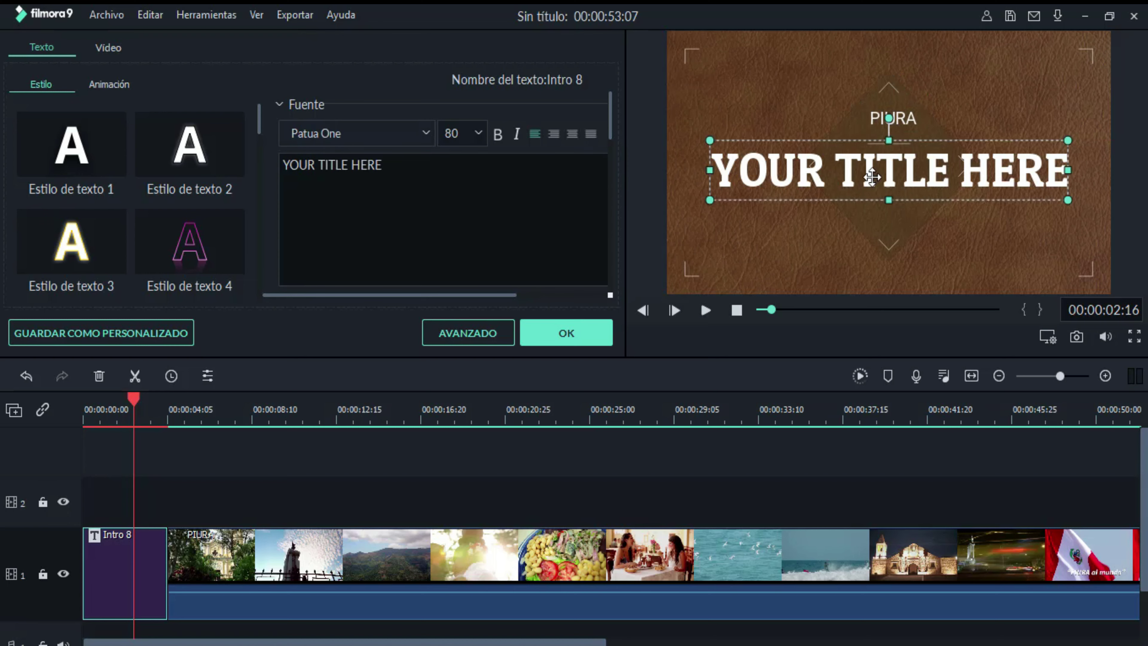
pyautogui.moveTo(411, 166); pyautogui.dragTo(284, 165)
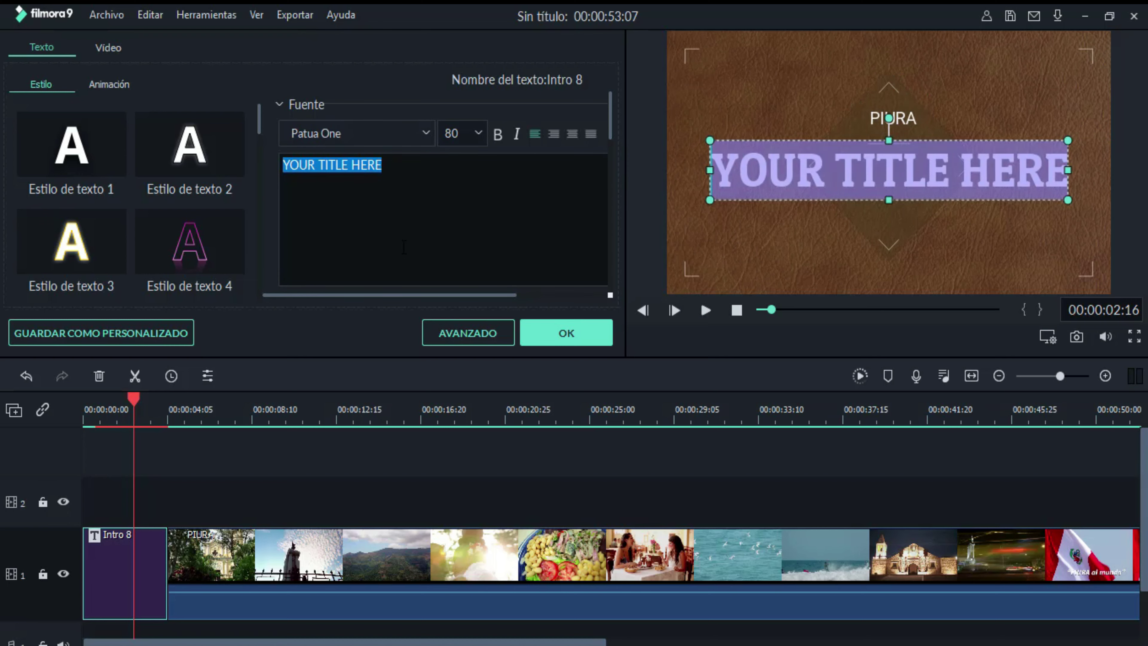
pyautogui.write('COSTUMB')
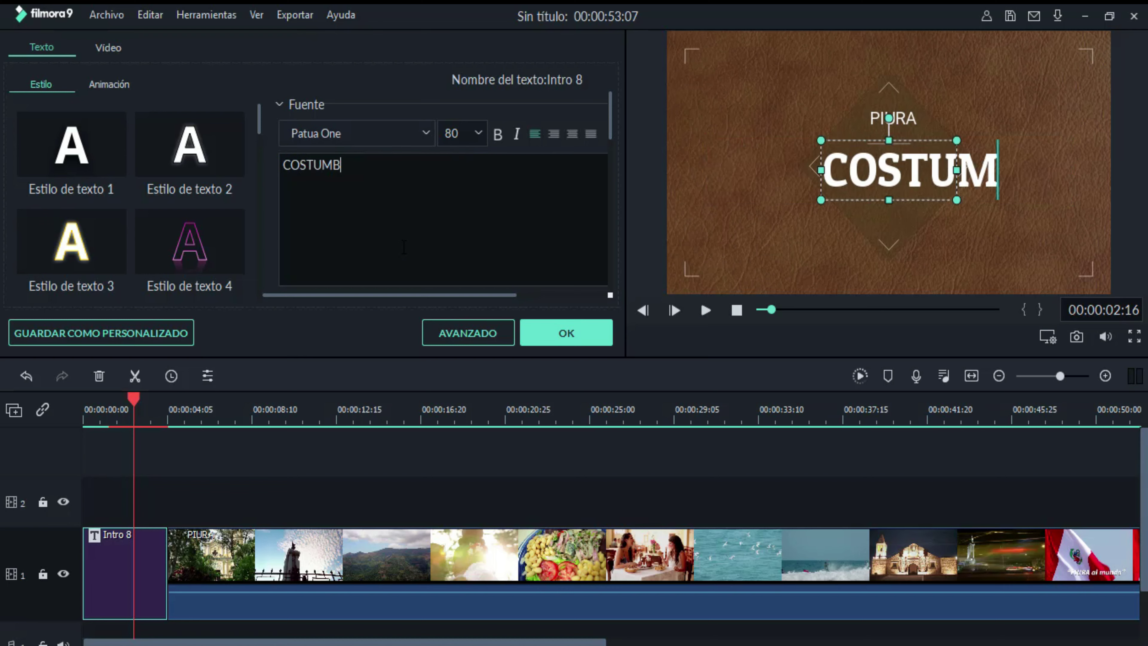
pyautogui.write('RES ')
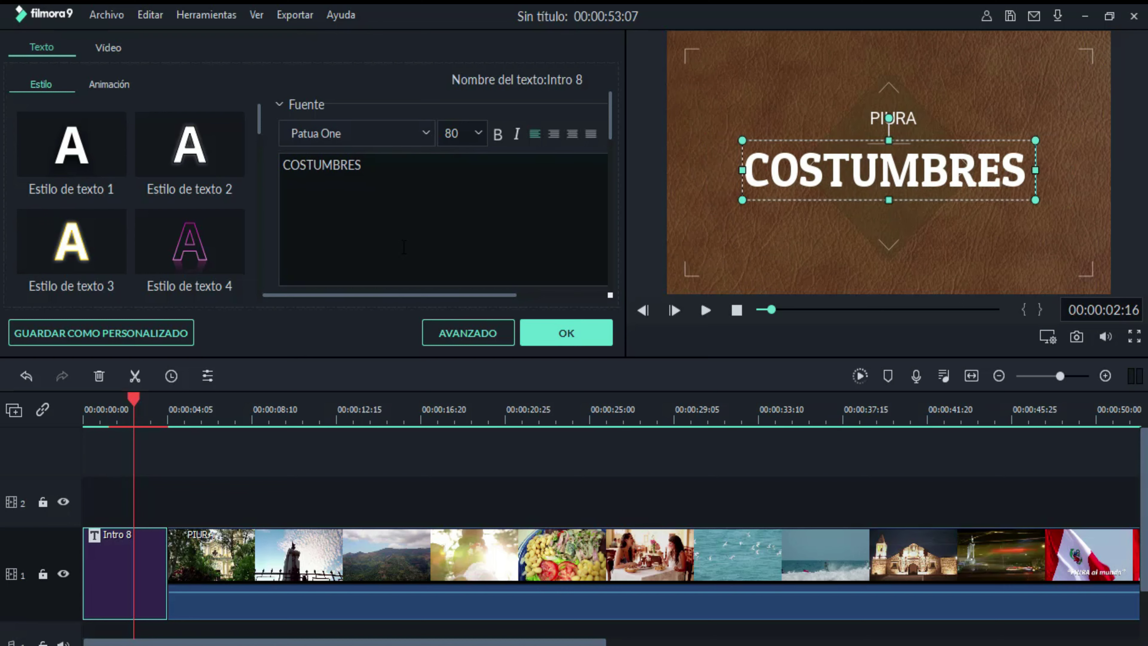
pyautogui.write('Y TRADICI')
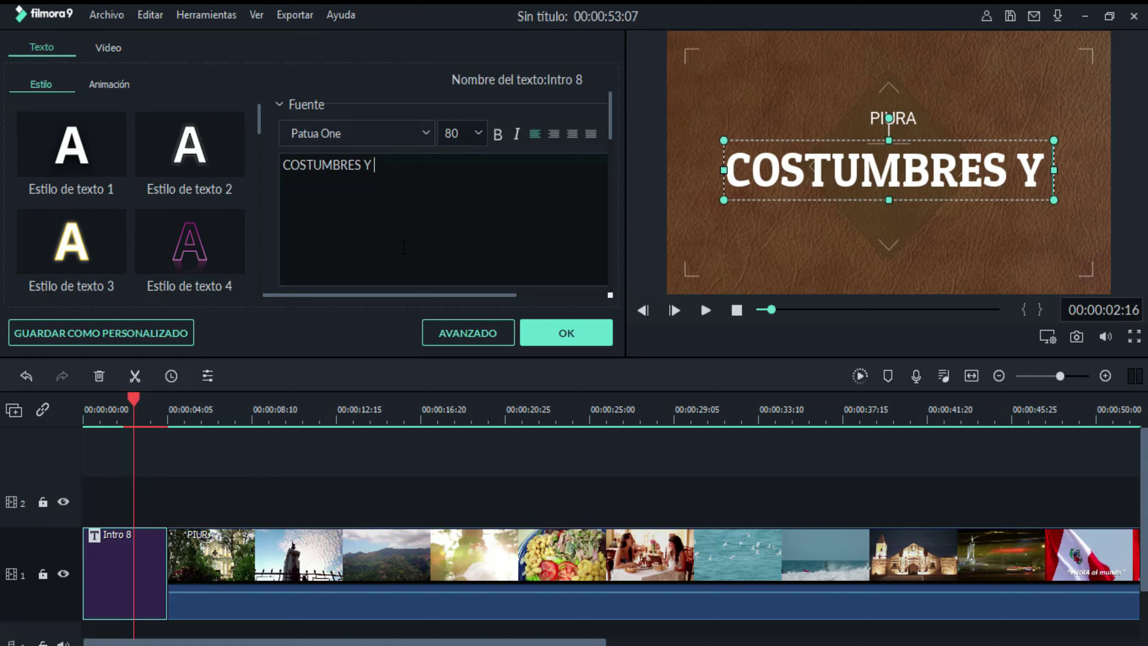
pyautogui.write('ON')
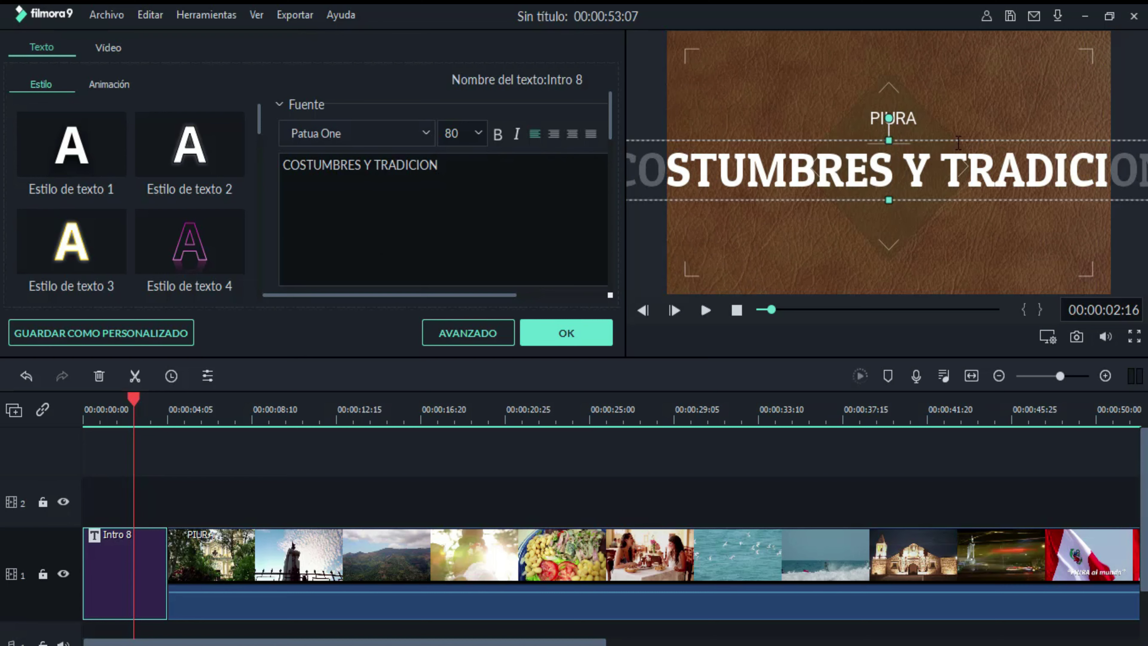
# Step: Shrink the COSTUMBRES Y TRADICION text box to fit inside the frame and centre it horizontally
pyautogui.moveTo(887, 141); pyautogui.dragTo(829, 162)
pyautogui.moveTo(1110, 162); pyautogui.dragTo(992, 178)
pyautogui.moveTo(788, 200); pyautogui.dragTo(885, 170)
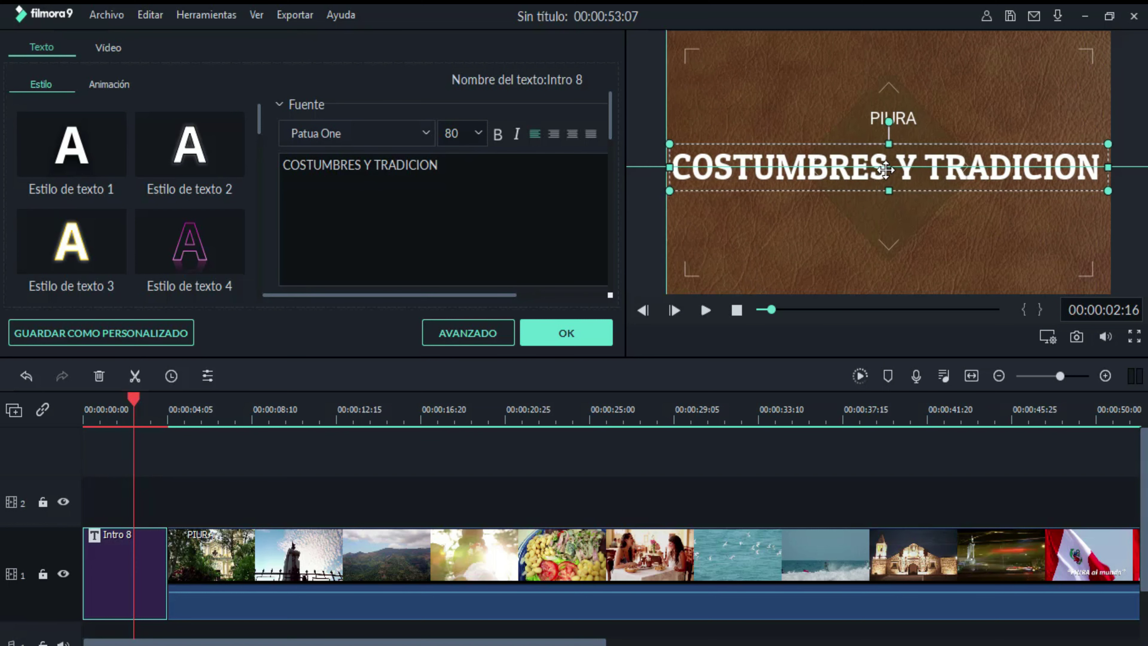
pyautogui.moveTo(1104, 145); pyautogui.dragTo(1070, 157)
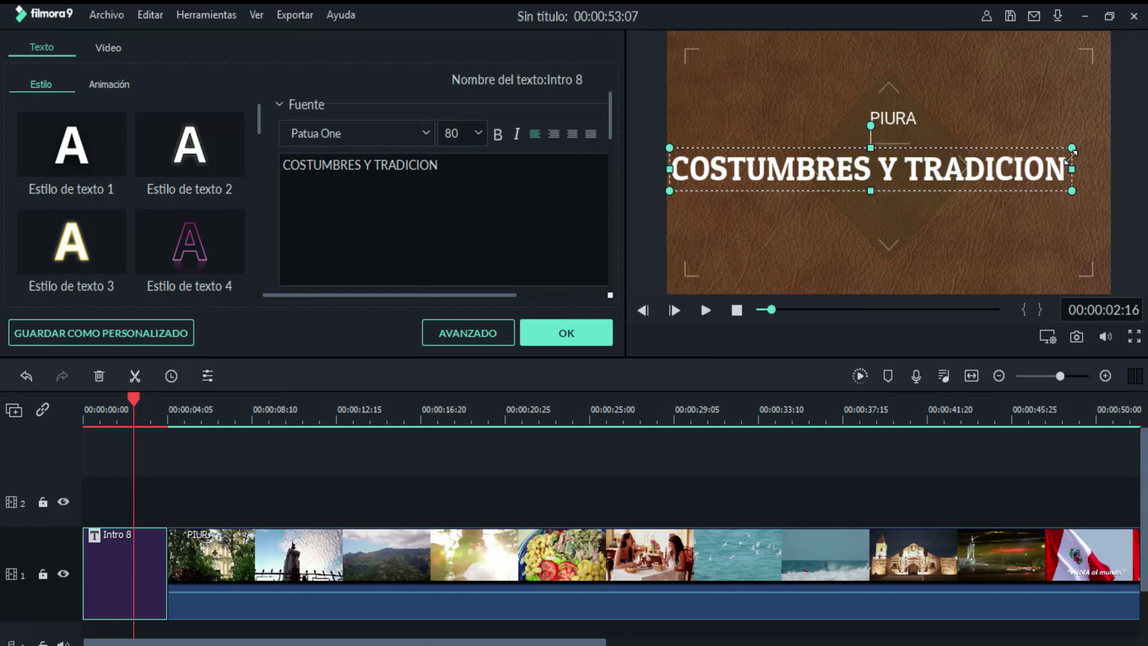
pyautogui.moveTo(904, 171); pyautogui.dragTo(924, 171)
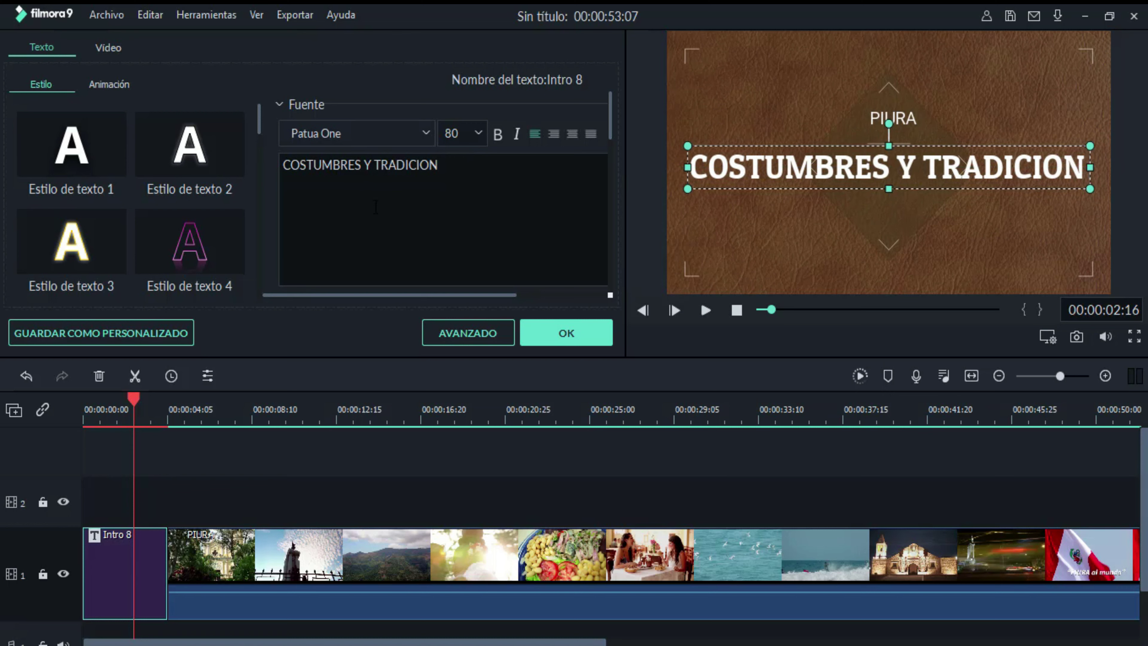
# Step: Apply Estilo de texto 2 to both the COSTUMBRES Y TRADICION and PIURA lines, and accept the title edits
pyautogui.moveTo(200, 167)
pyautogui.click(216, 151)
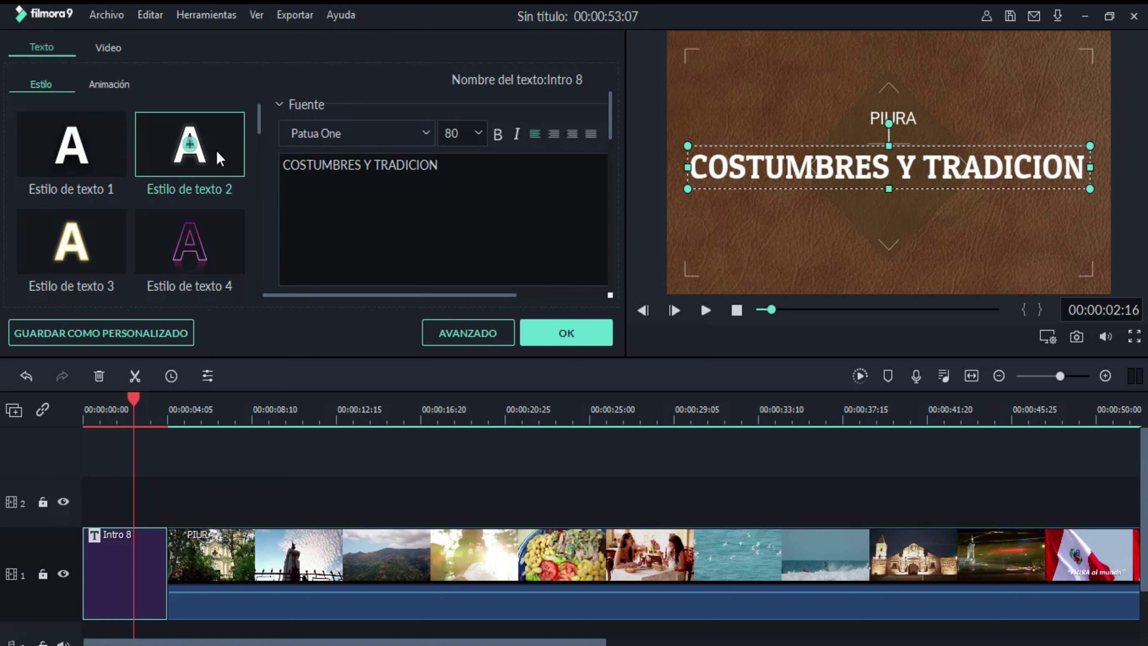
pyautogui.click(874, 116)
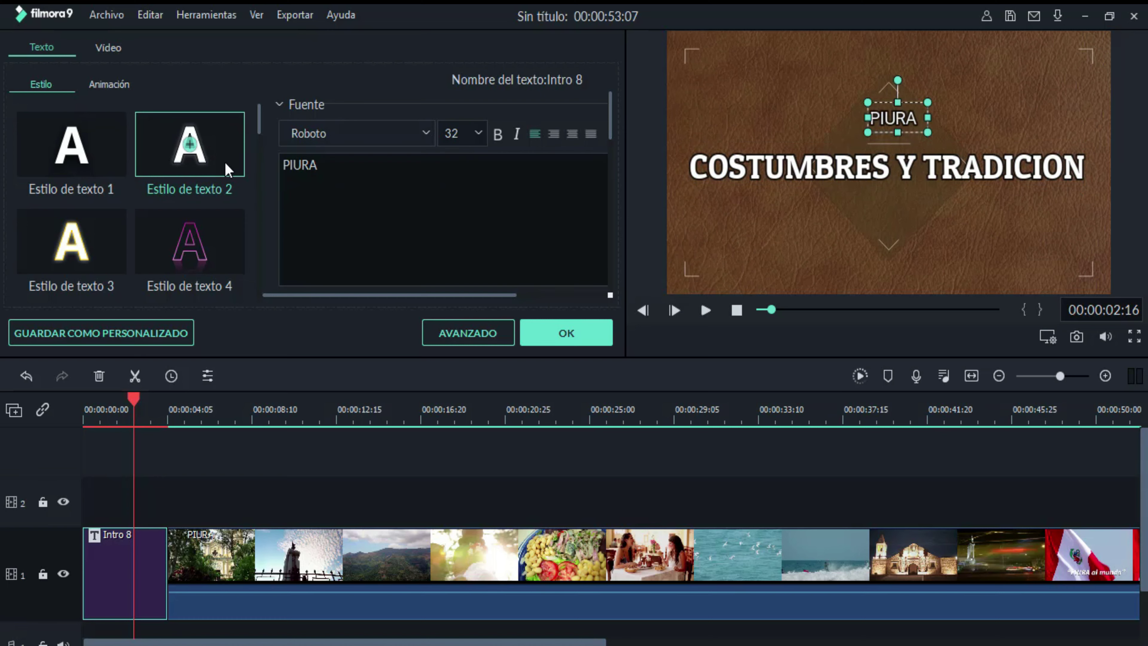
pyautogui.click(570, 340)
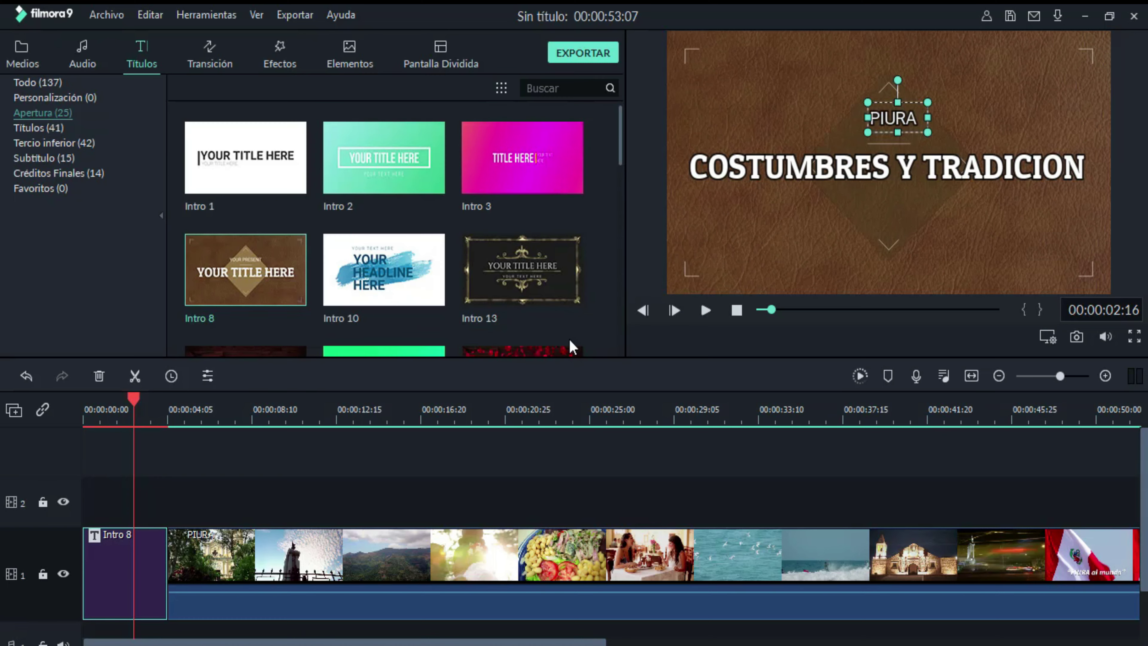
# Step: Preview the edited intro title and its change to the video clip from the start of the timeline
pyautogui.click(734, 313)
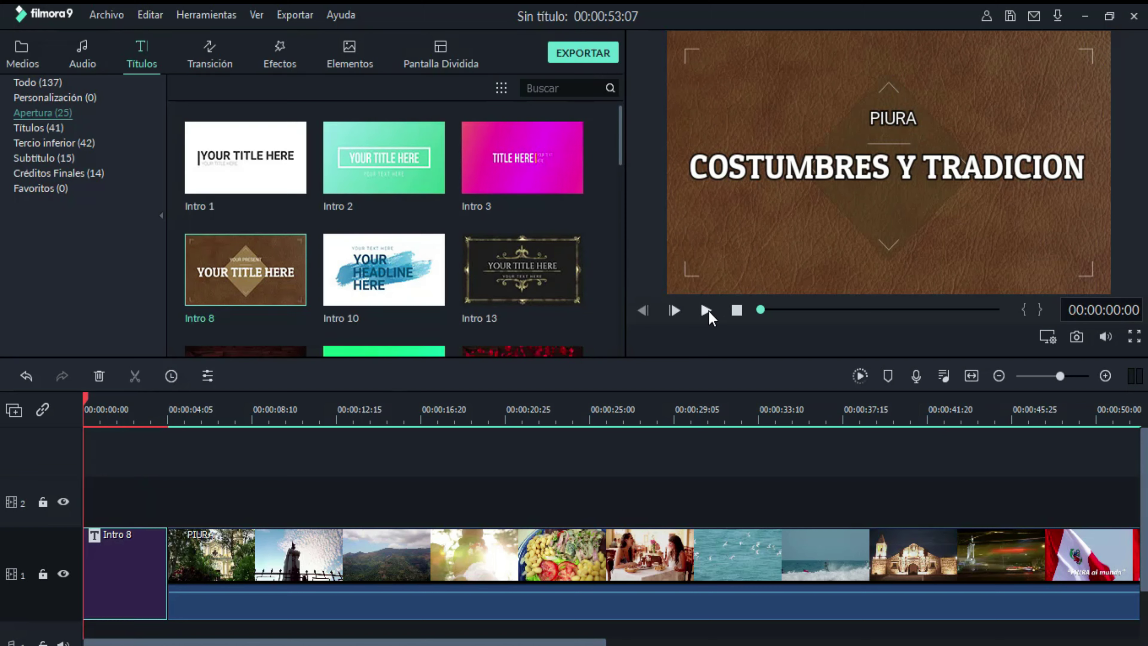
pyautogui.click(706, 309)
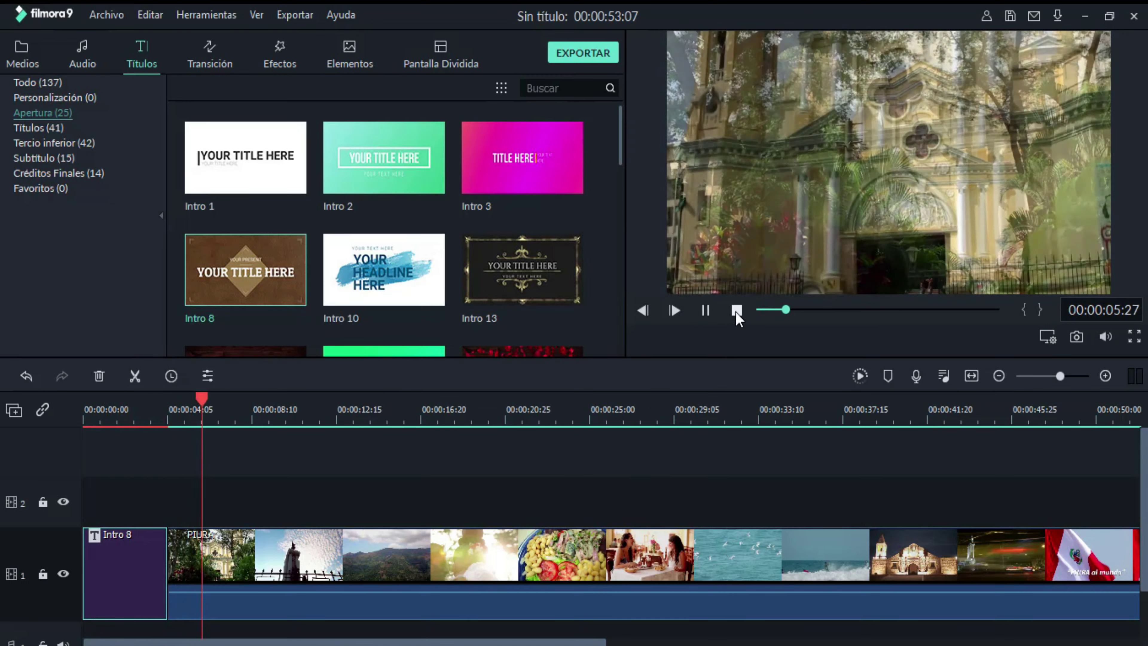
# Step: Stop the preview and split the PIURA video clip at 00:00:17:06
pyautogui.click(735, 310)
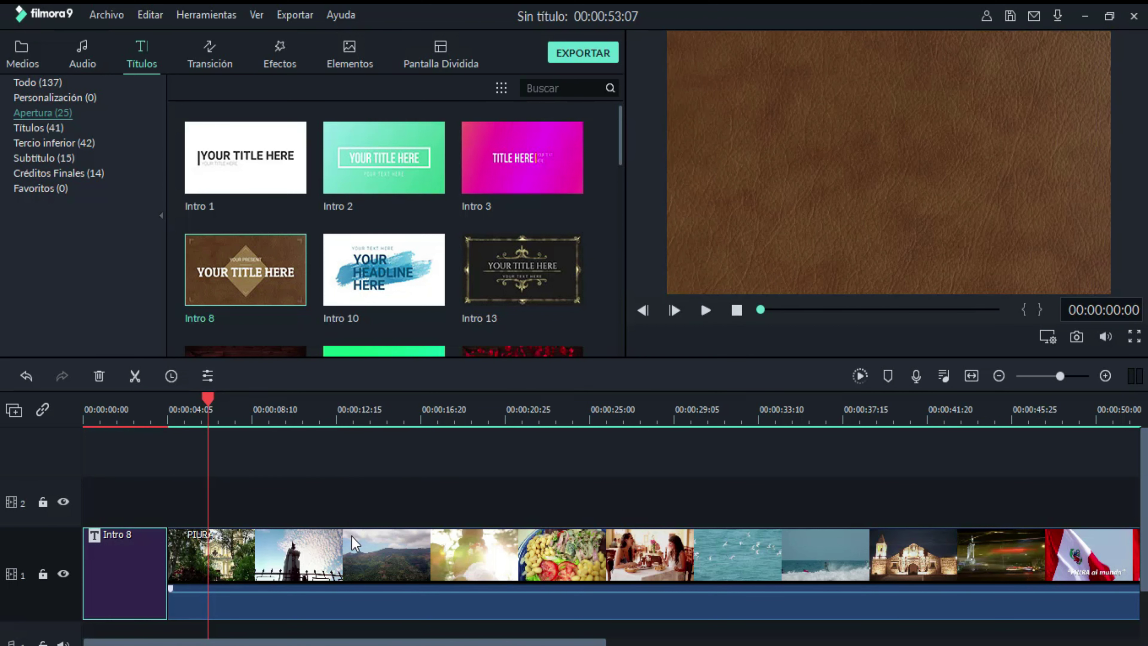
pyautogui.click(336, 410)
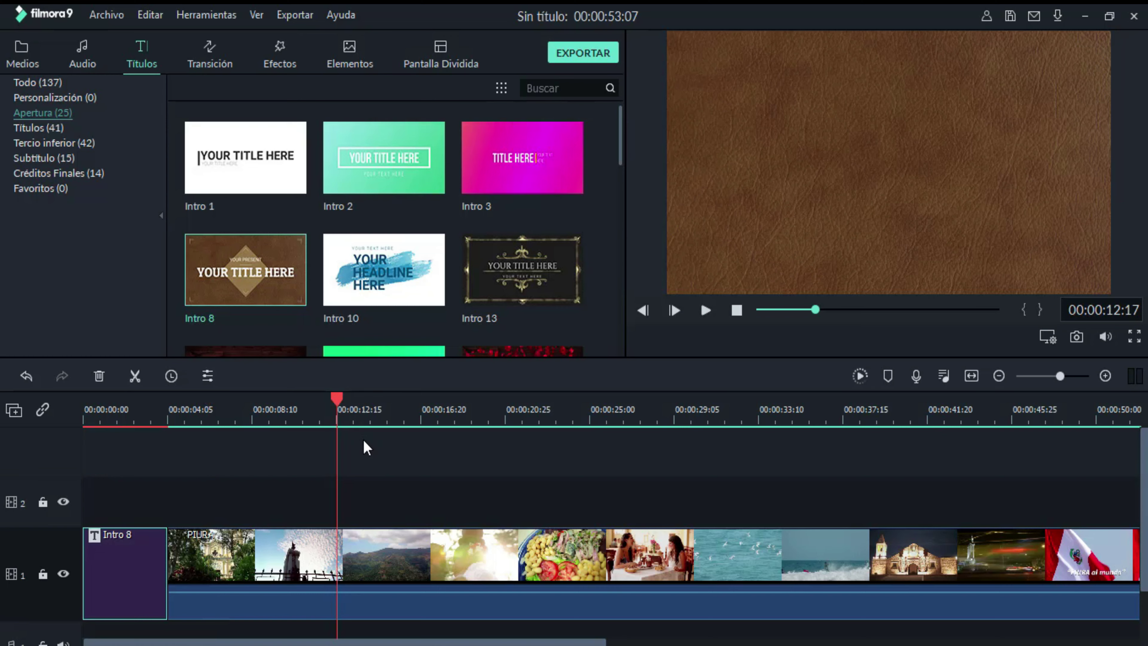
pyautogui.click(361, 560)
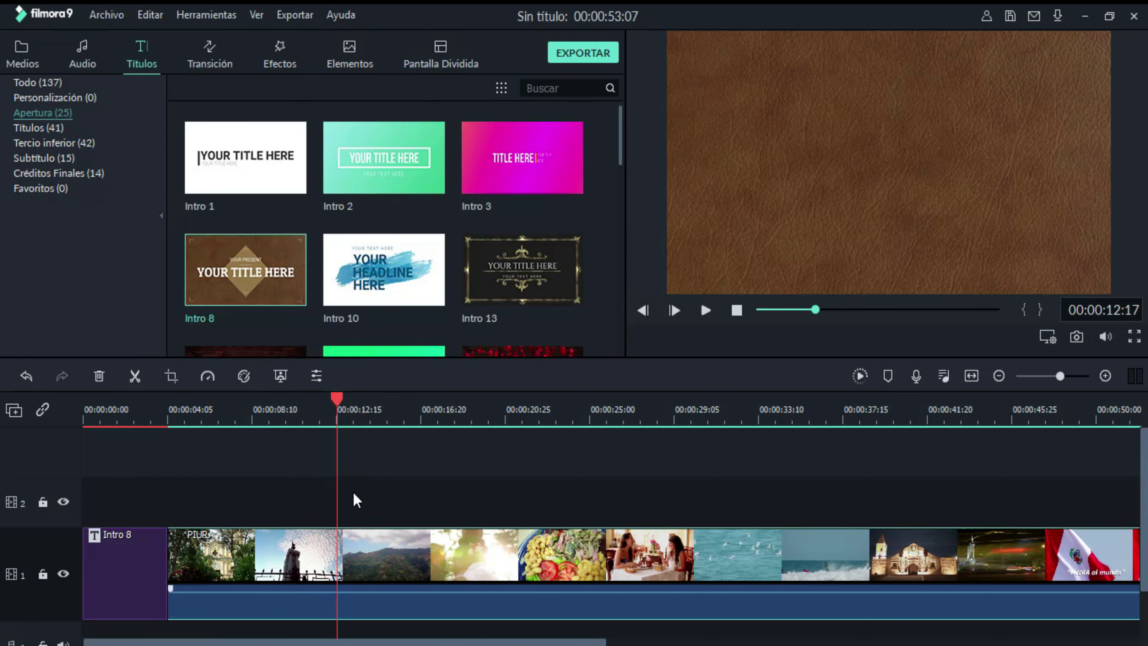
pyautogui.moveTo(337, 400); pyautogui.dragTo(429, 405)
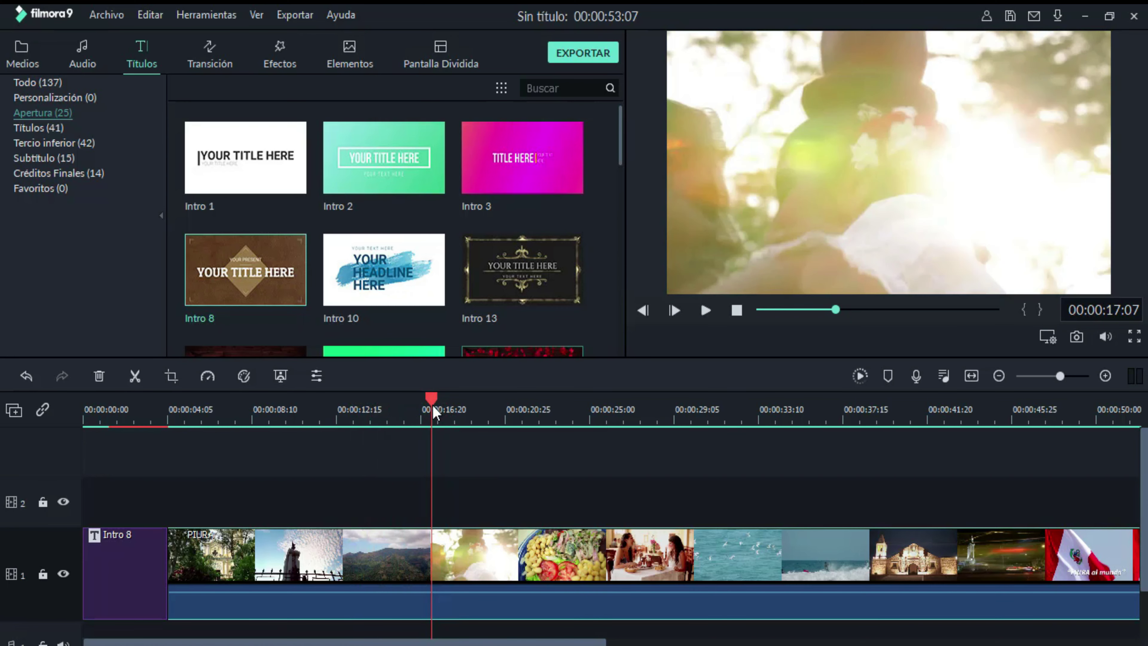
pyautogui.click(432, 406)
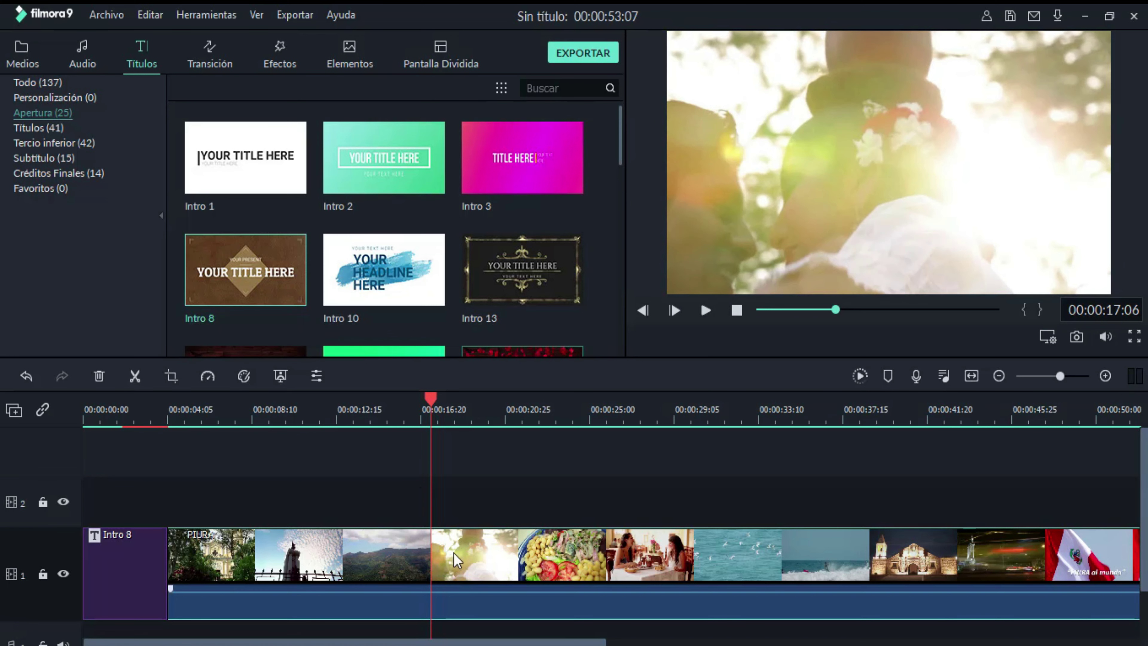
pyautogui.click(134, 375)
# Step: Make room after the split and insert the Intro 10 title between the two clip parts, leaving no gap on video track 1
pyautogui.moveTo(498, 554); pyautogui.dragTo(671, 559)
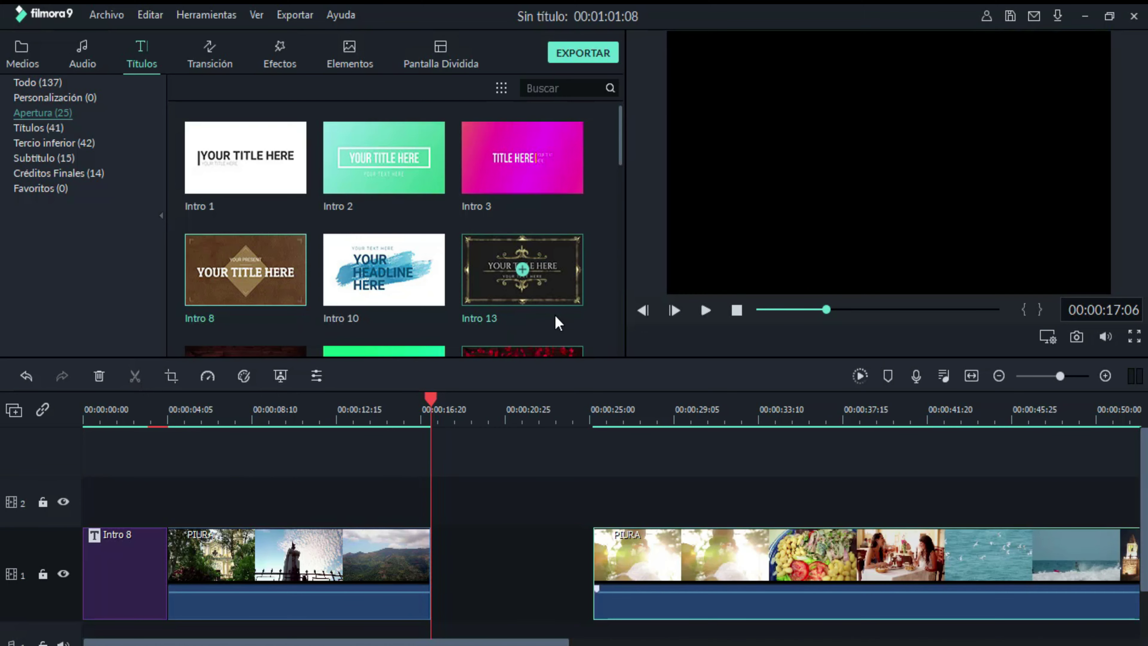
pyautogui.click(419, 275)
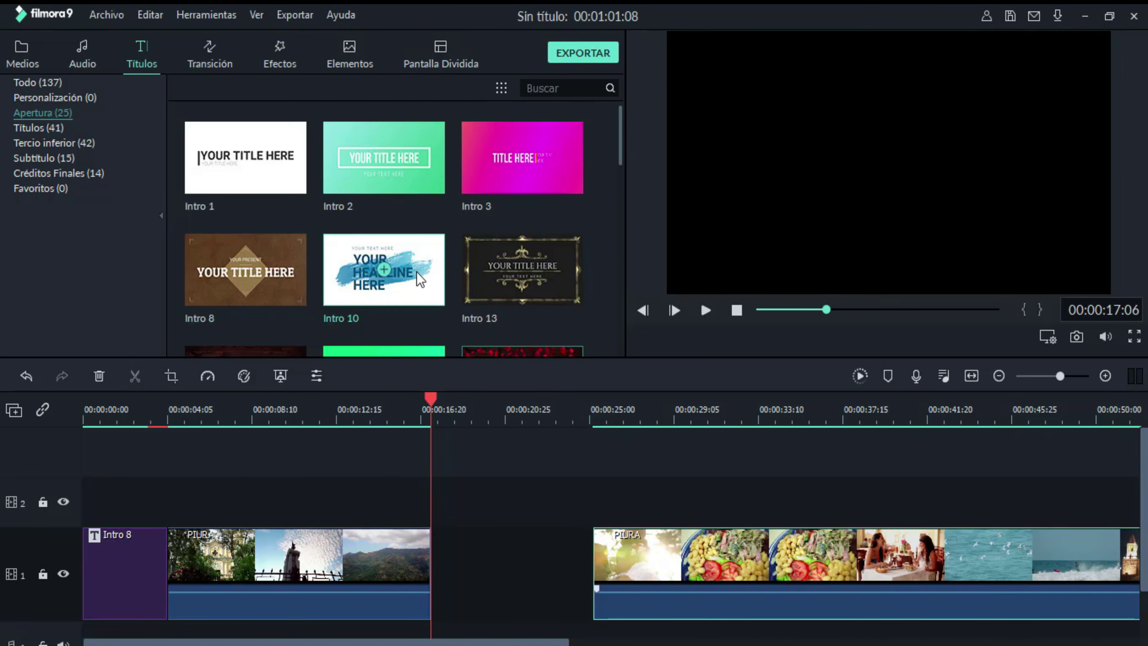
pyautogui.click(276, 285)
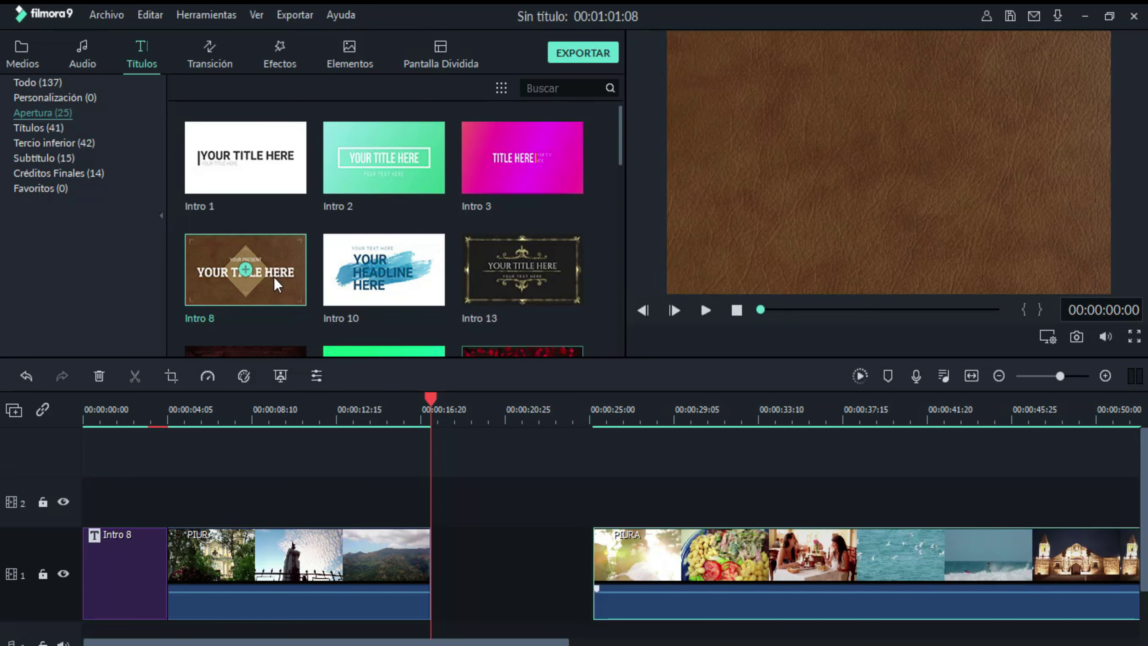
pyautogui.moveTo(404, 265); pyautogui.dragTo(452, 561)
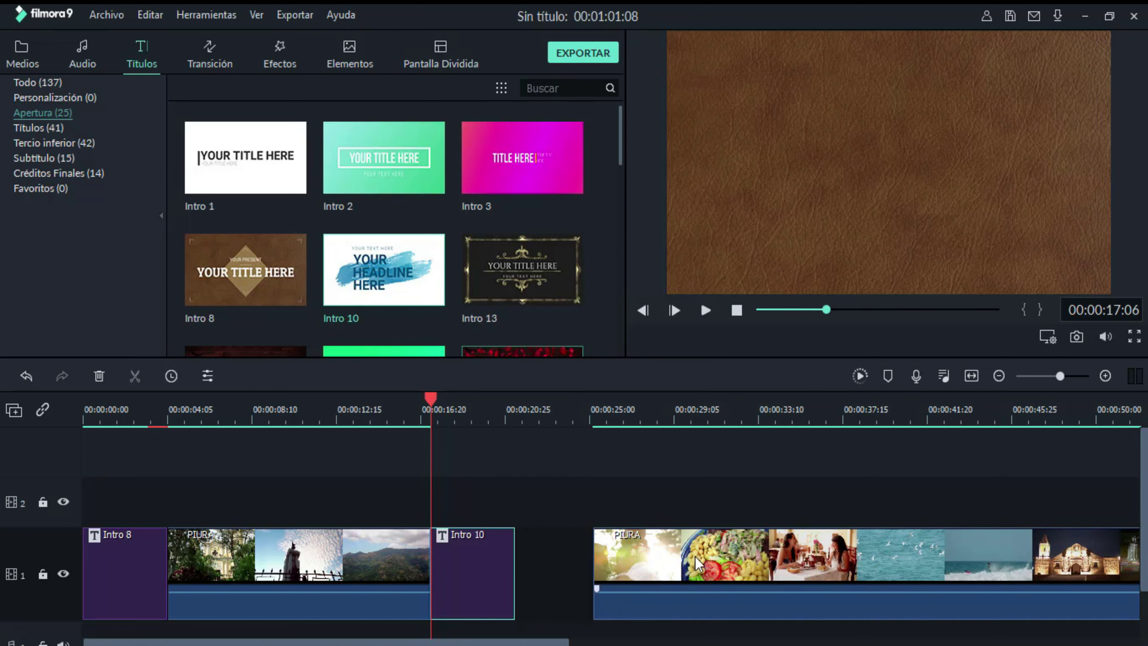
pyautogui.moveTo(705, 566); pyautogui.dragTo(458, 453)
# Step: Open the Intro 10 title for editing and clear its YOUR TEXT HERE line
pyautogui.click(465, 427)
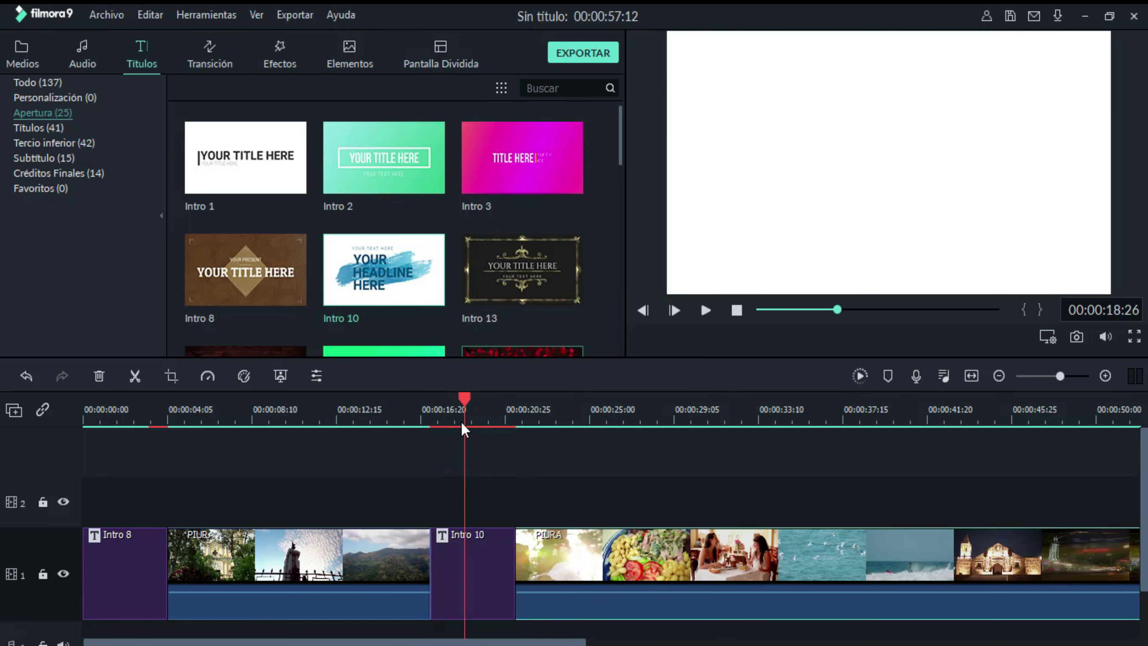
pyautogui.doubleClick(485, 573)
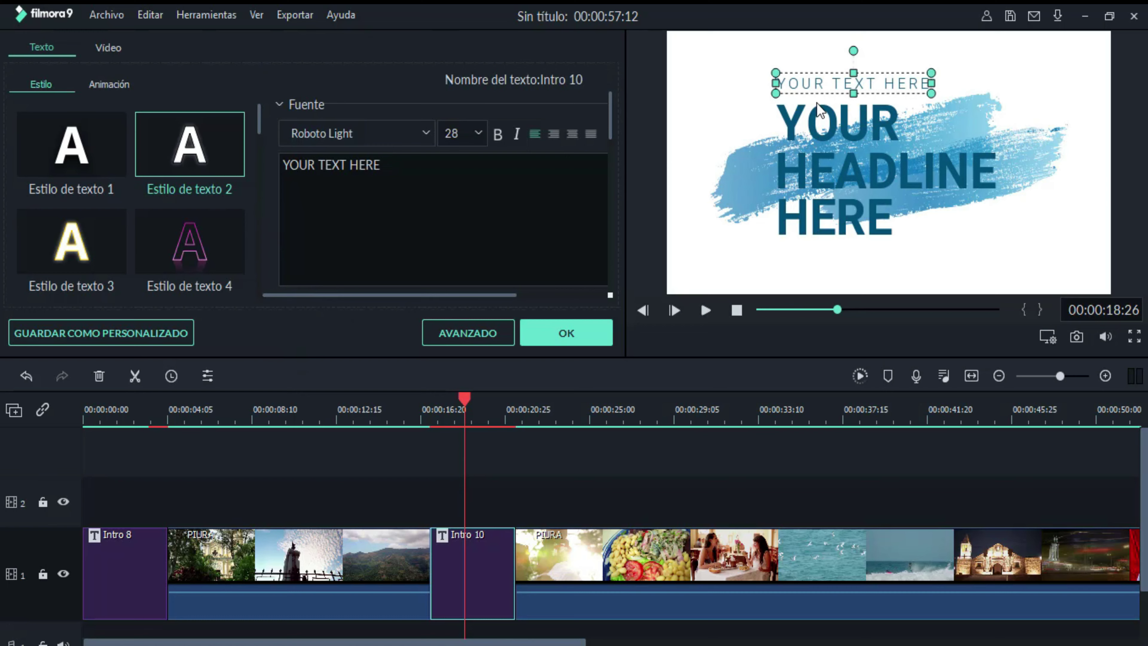
pyautogui.moveTo(381, 165); pyautogui.dragTo(285, 164)
pyautogui.press('BackSpace')
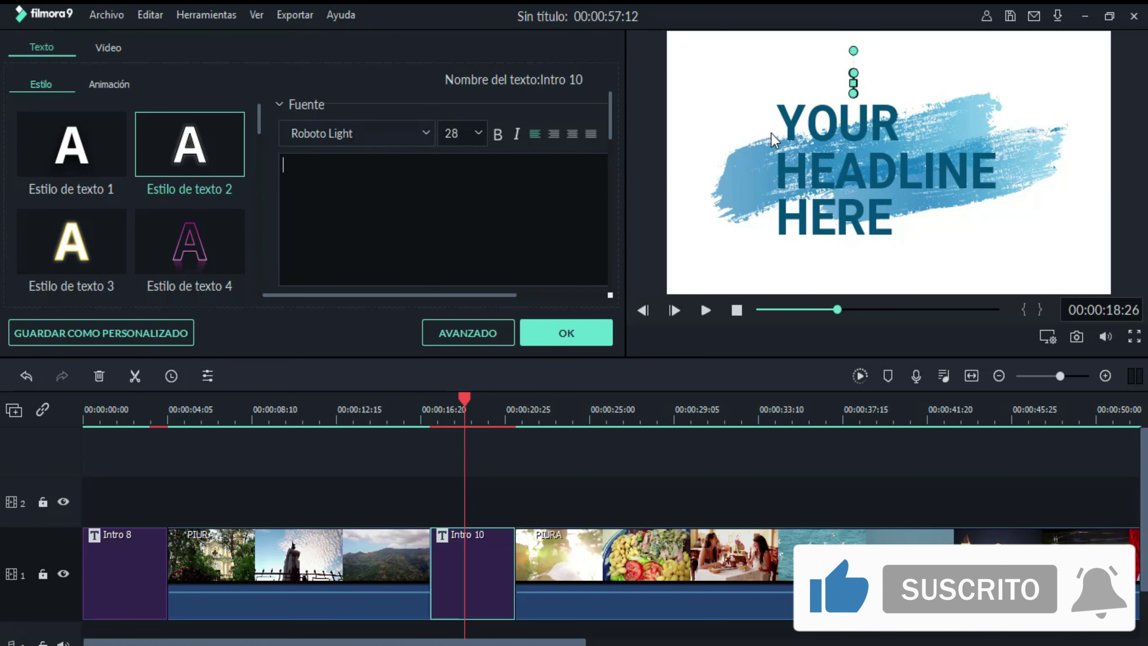
# Step: Replace the YOUR line of the title with GASTRONOMIA
pyautogui.click(814, 126)
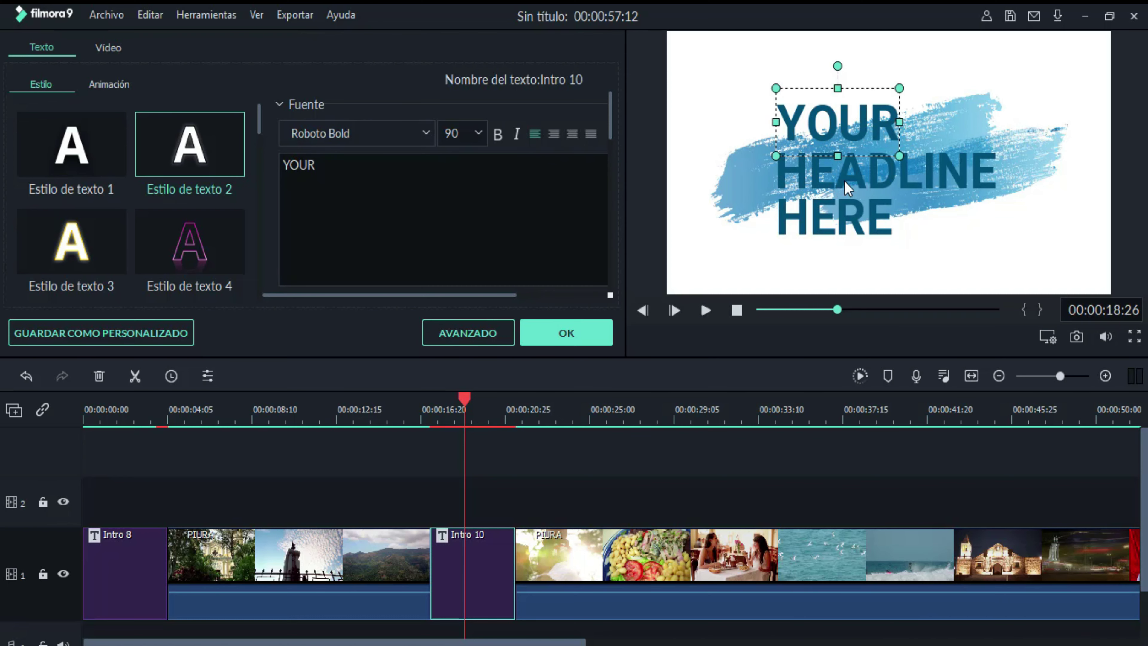
pyautogui.moveTo(356, 166); pyautogui.dragTo(287, 172)
pyautogui.write('G')
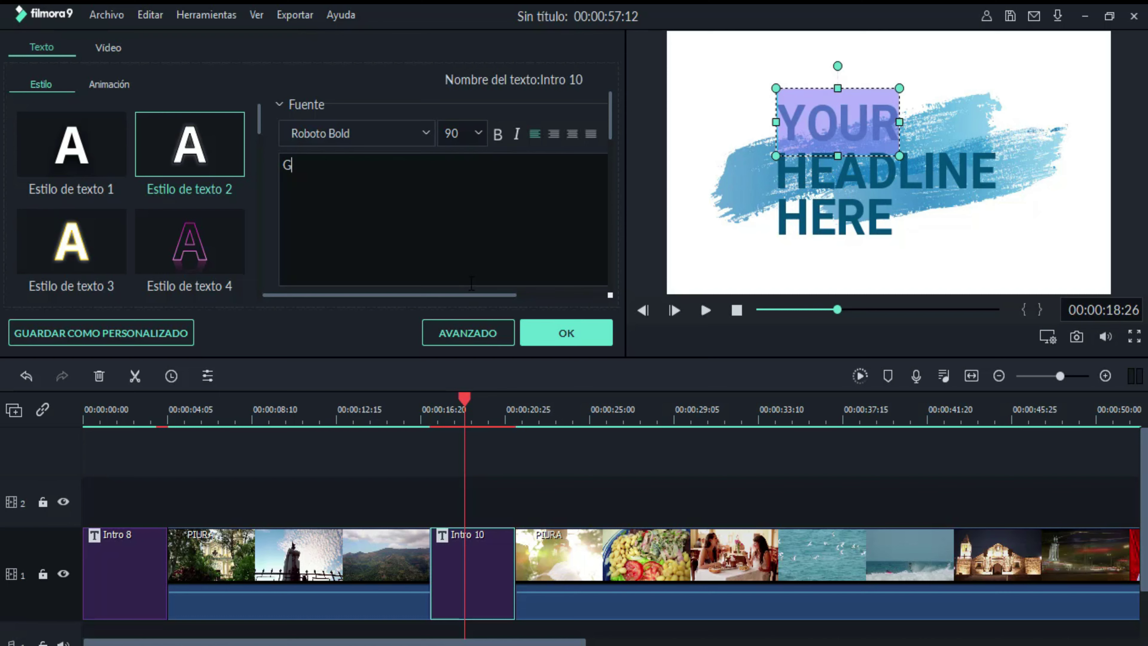
pyautogui.write('ASTRONOMIA')
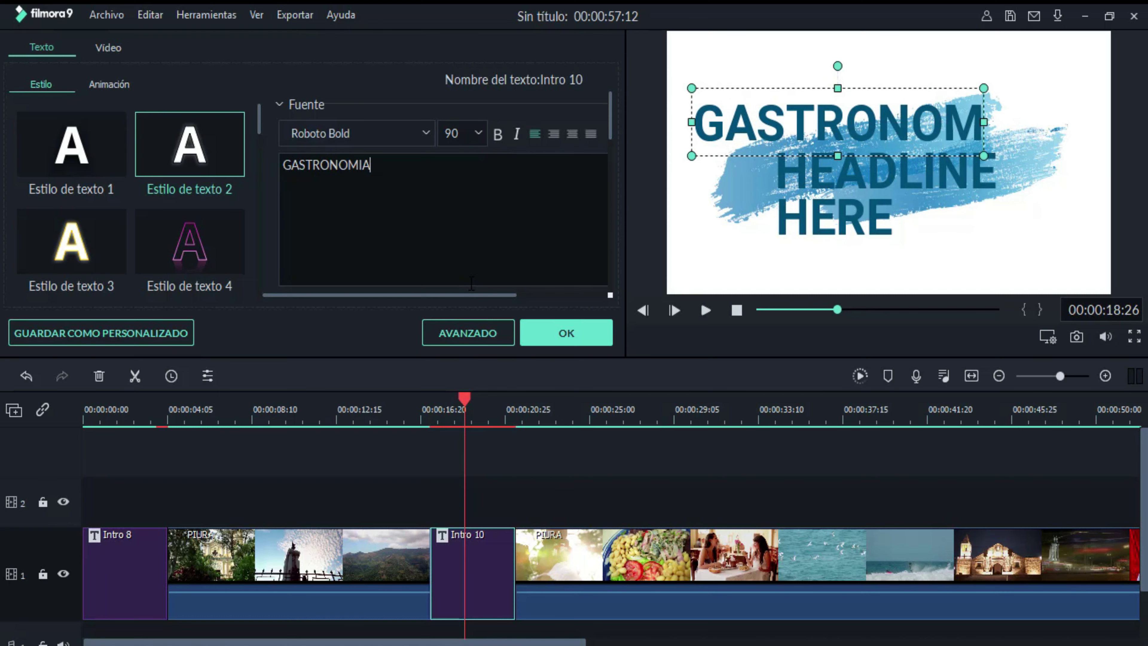
# Step: Clear the HEADLINE and HERE lines from the Intro 10 title
pyautogui.click(787, 179)
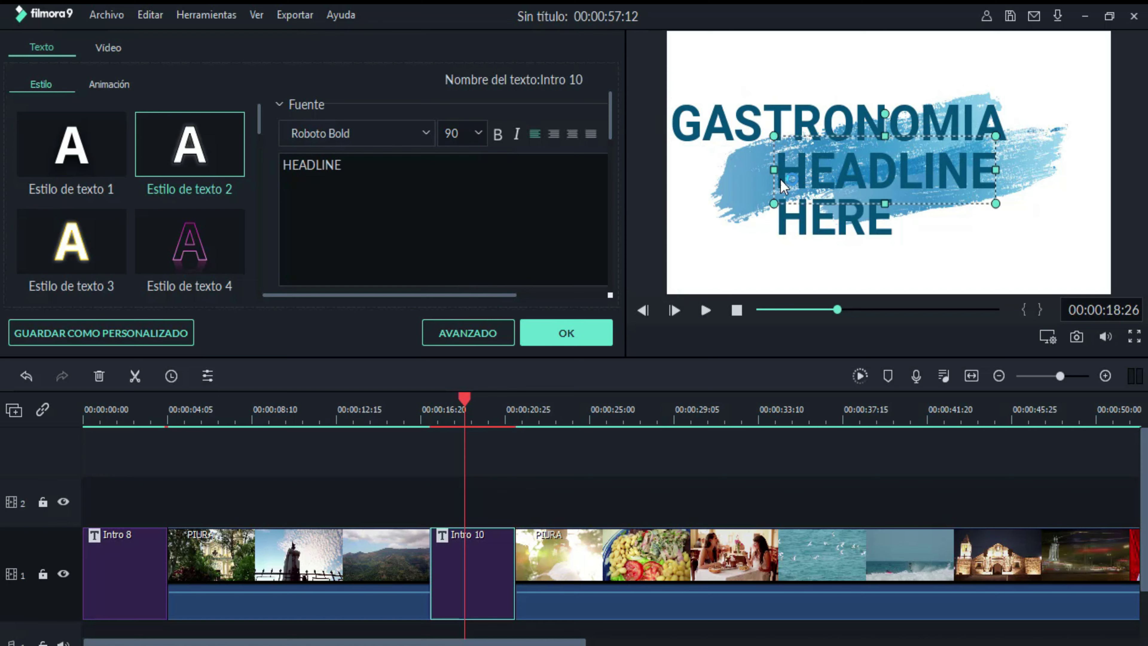
pyautogui.hotkey('ctrl', 'a')
pyautogui.press('BackSpace')
pyautogui.click(826, 226)
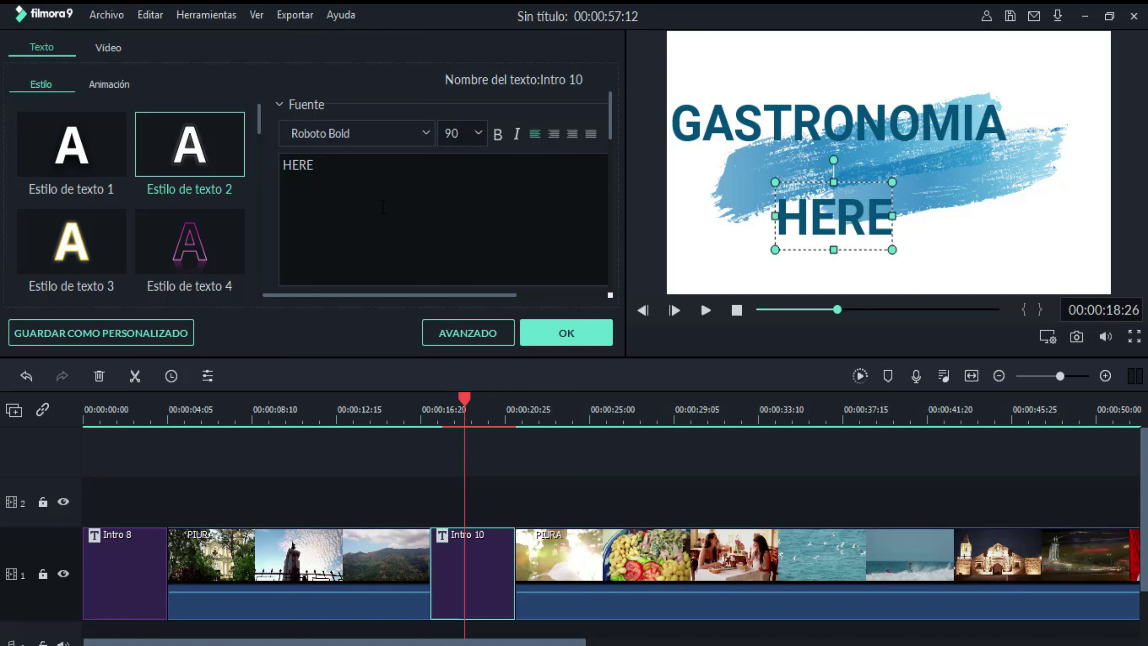
pyautogui.doubleClick(353, 166)
pyautogui.press('BackSpace')
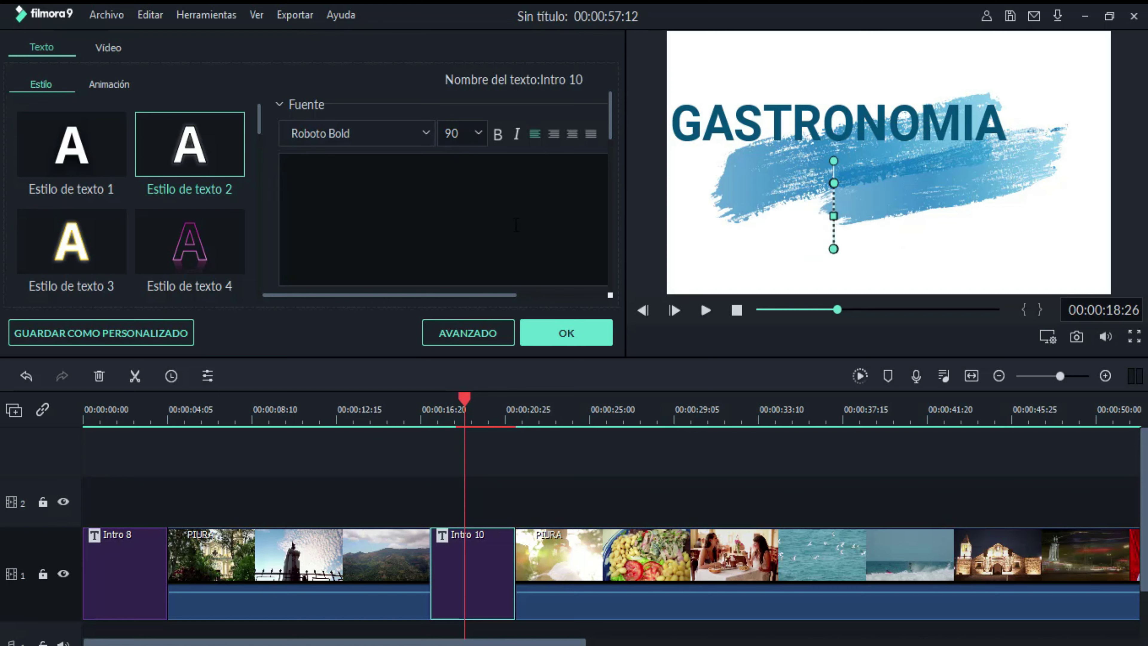
# Step: Move the GASTRONOMIA line onto the blue brush stroke, apply Estilo de texto 2 to it and accept the title edits
pyautogui.write('GASTRONOMIA')
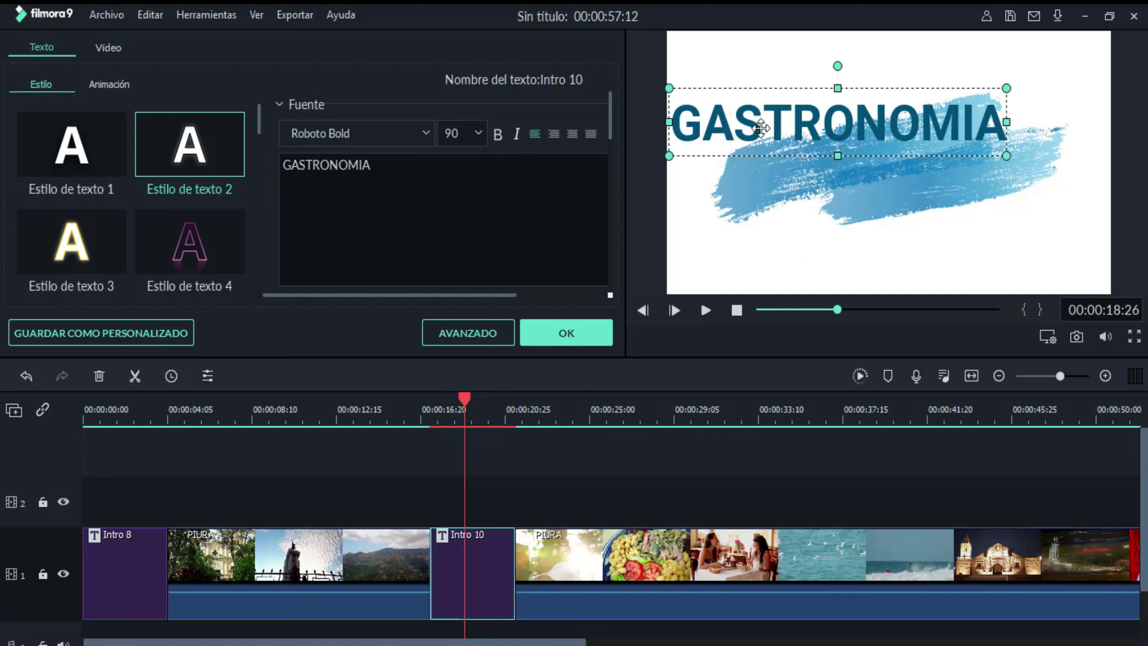
pyautogui.moveTo(761, 129); pyautogui.dragTo(818, 161)
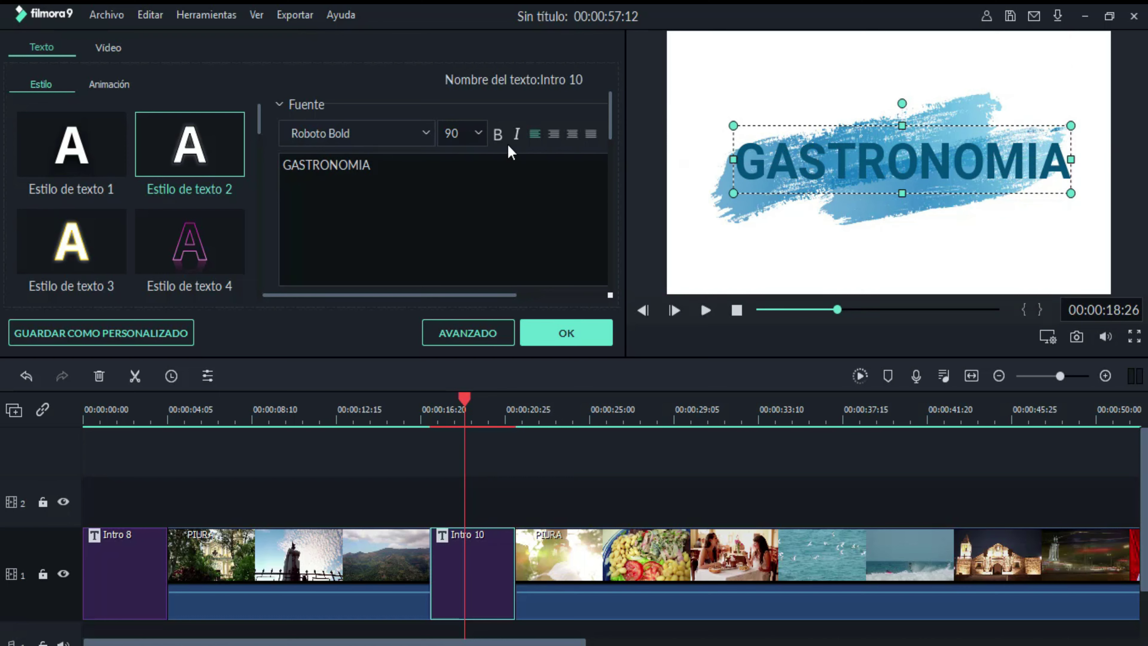
pyautogui.click(214, 152)
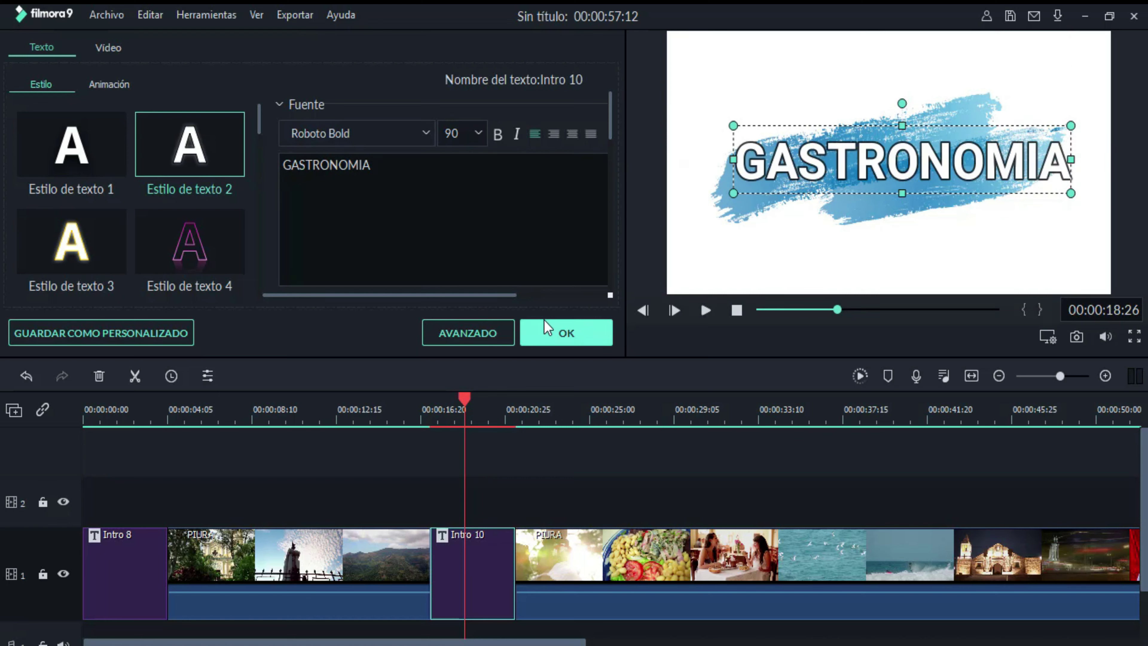
pyautogui.click(498, 136)
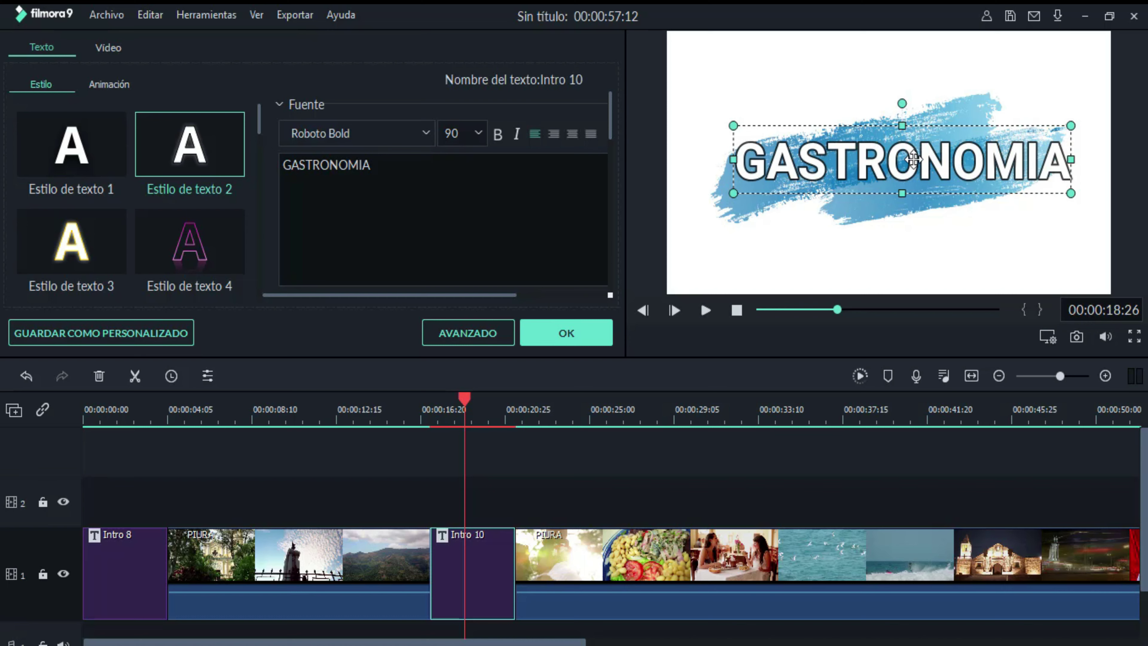
pyautogui.click(576, 330)
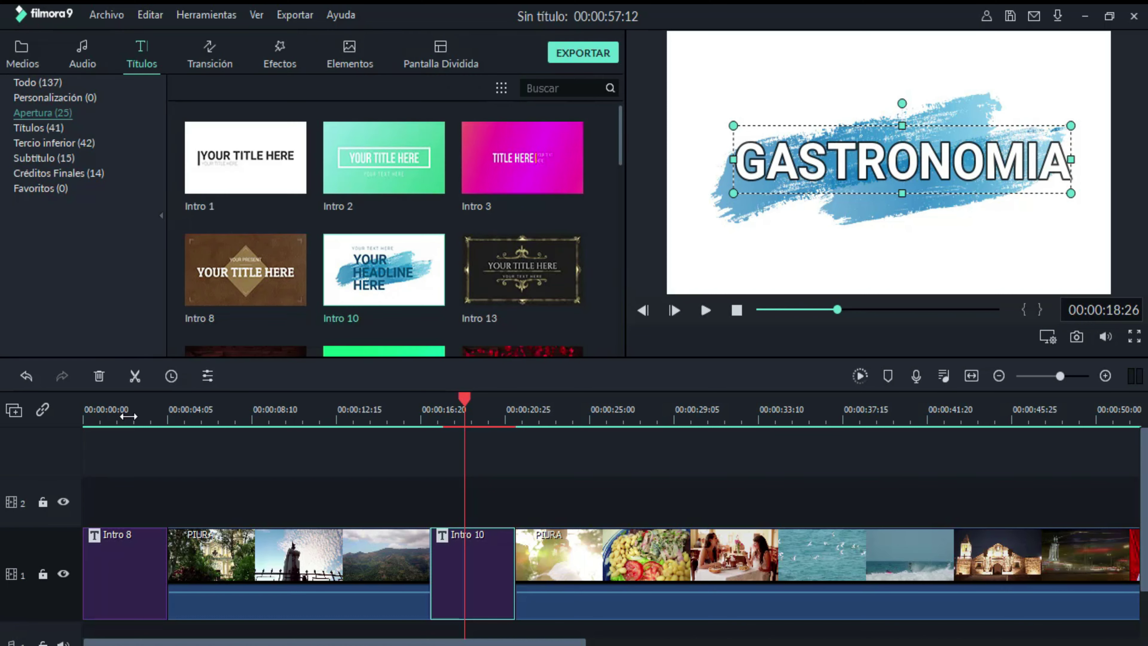
# Step: Preview the video from the start through the opening title and the GASTRONOMIA title
pyautogui.click(736, 310)
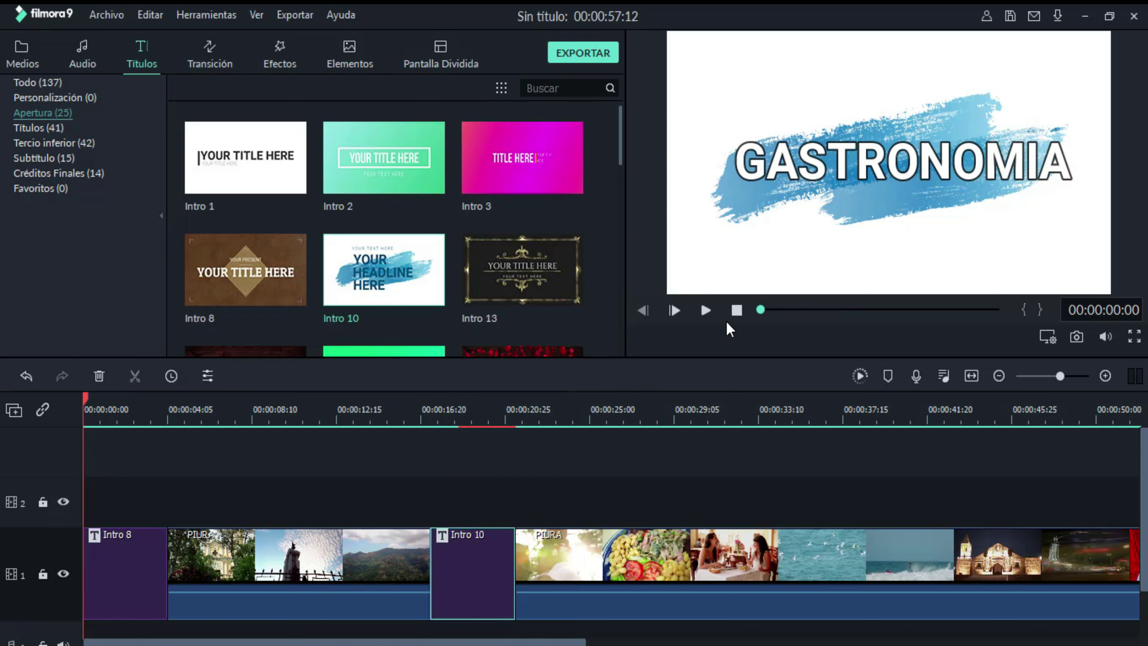
pyautogui.click(706, 311)
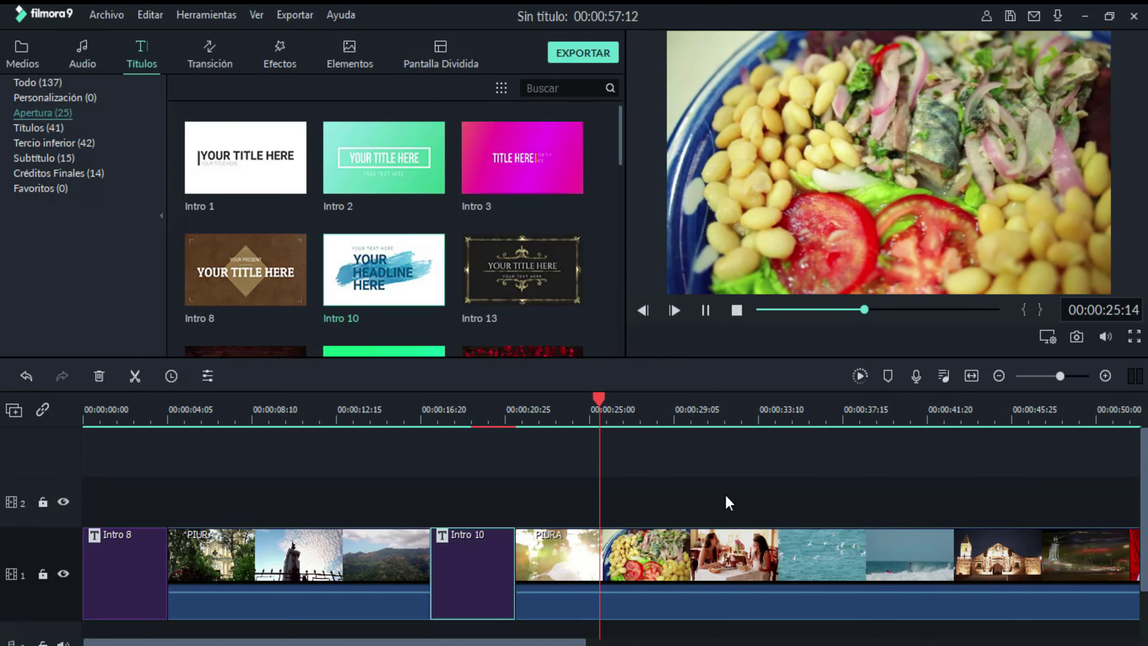
# Step: Split the PIURA clip at 00:00:32:19, where the seagull beach footage begins
pyautogui.moveTo(335, 642); pyautogui.dragTo(491, 642)
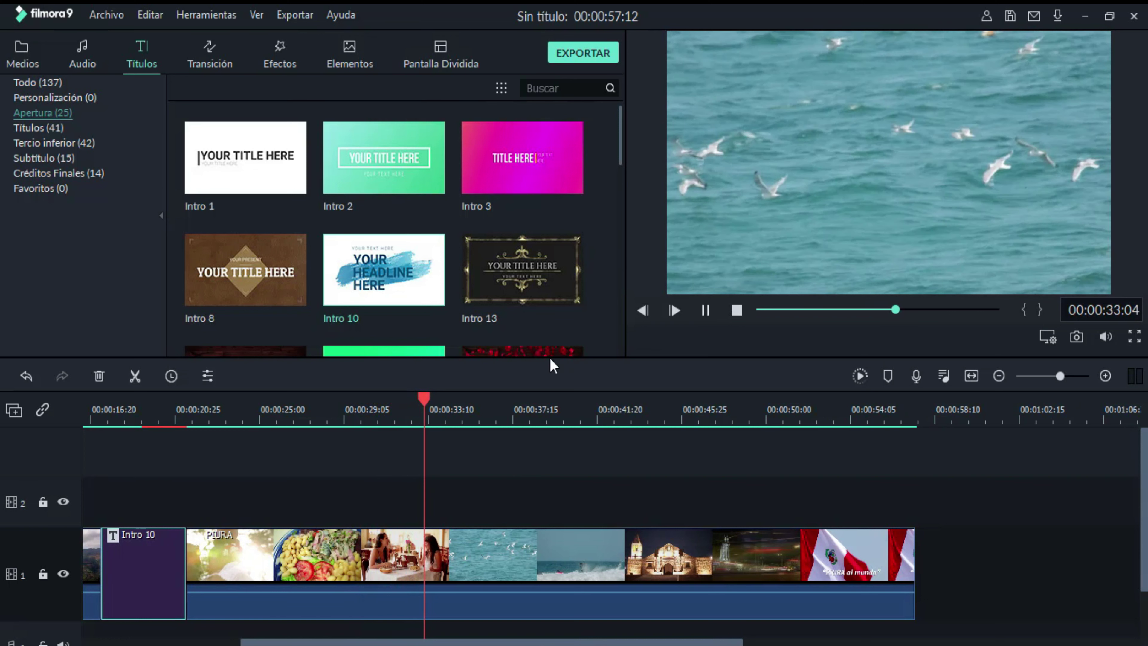
pyautogui.moveTo(429, 402); pyautogui.dragTo(416, 404)
pyautogui.click(437, 572)
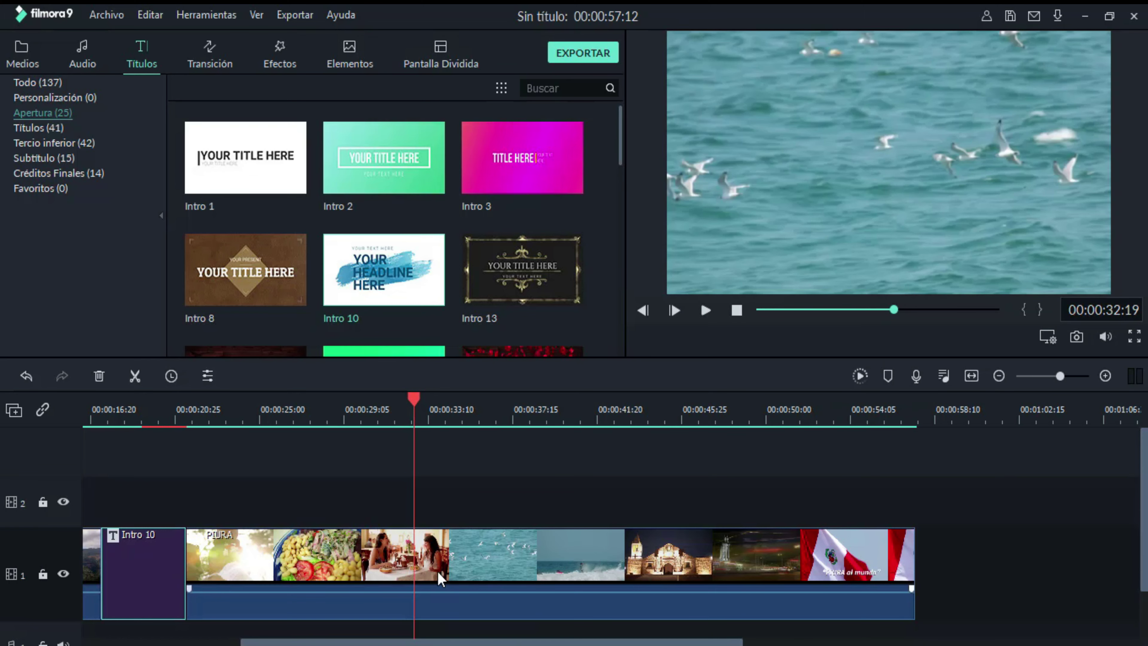
pyautogui.click(134, 377)
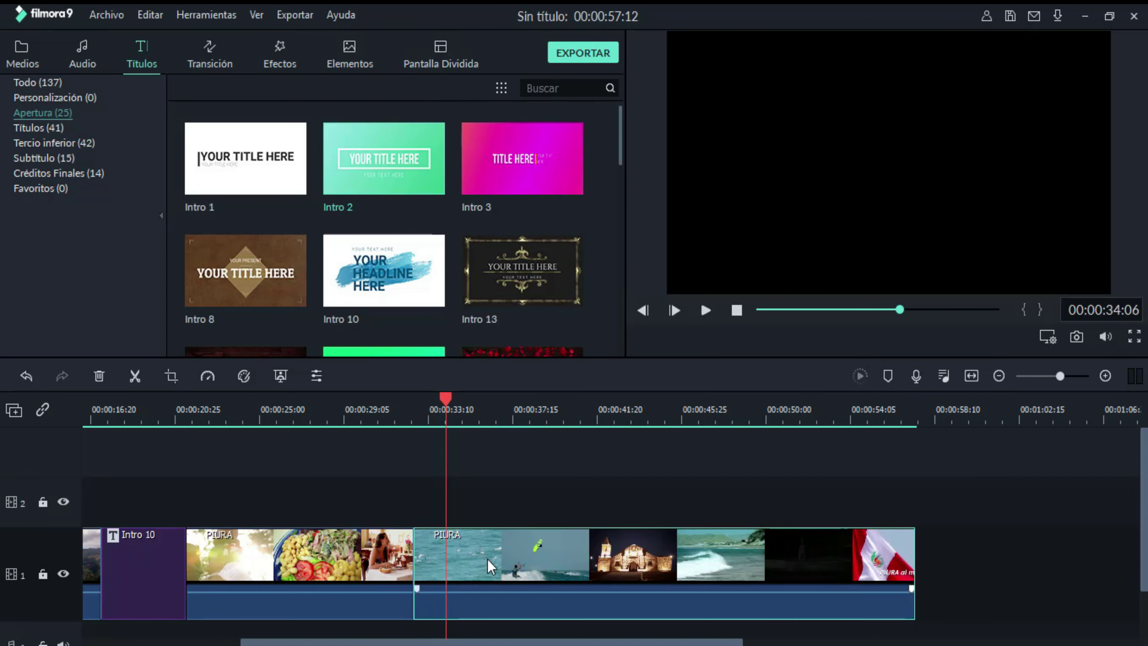
# Step: Insert the Intro 2 title between the food and beach parts of the clip, with both parts adjoining it
pyautogui.moveTo(487, 559); pyautogui.dragTo(617, 571)
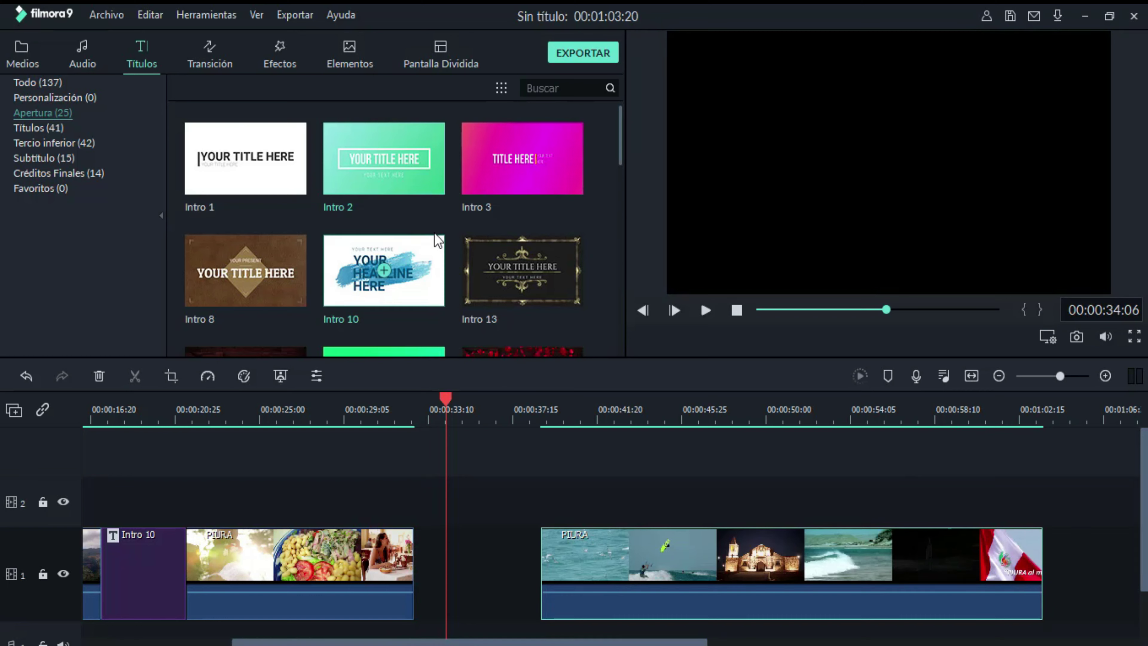
pyautogui.moveTo(418, 148); pyautogui.dragTo(431, 551)
pyautogui.moveTo(587, 551); pyautogui.dragTo(473, 505)
# Step: Open the Intro 2 title for editing and clear its YOUR TEXT HERE line
pyautogui.moveTo(446, 399); pyautogui.dragTo(446, 409)
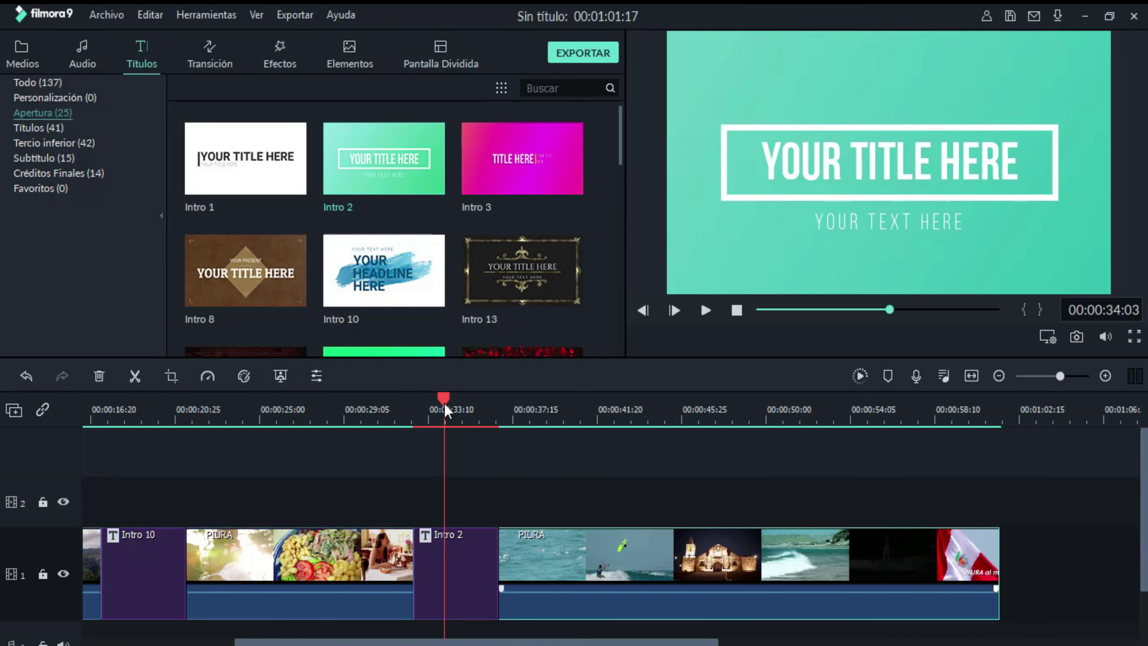
pyautogui.doubleClick(469, 564)
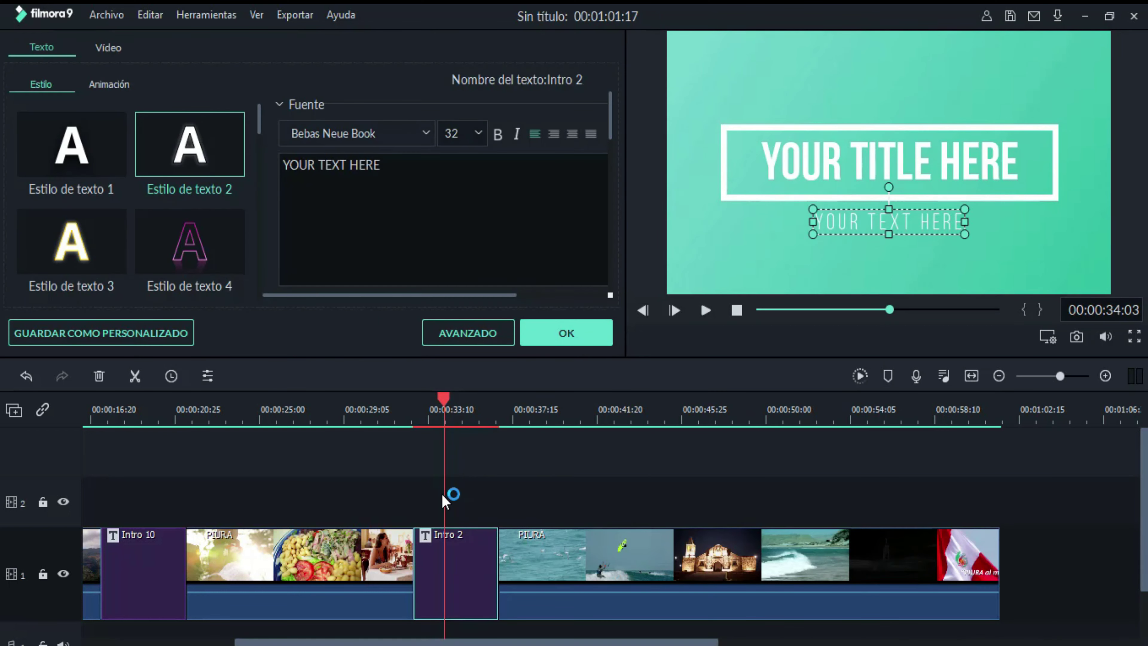
pyautogui.tripleClick(399, 183)
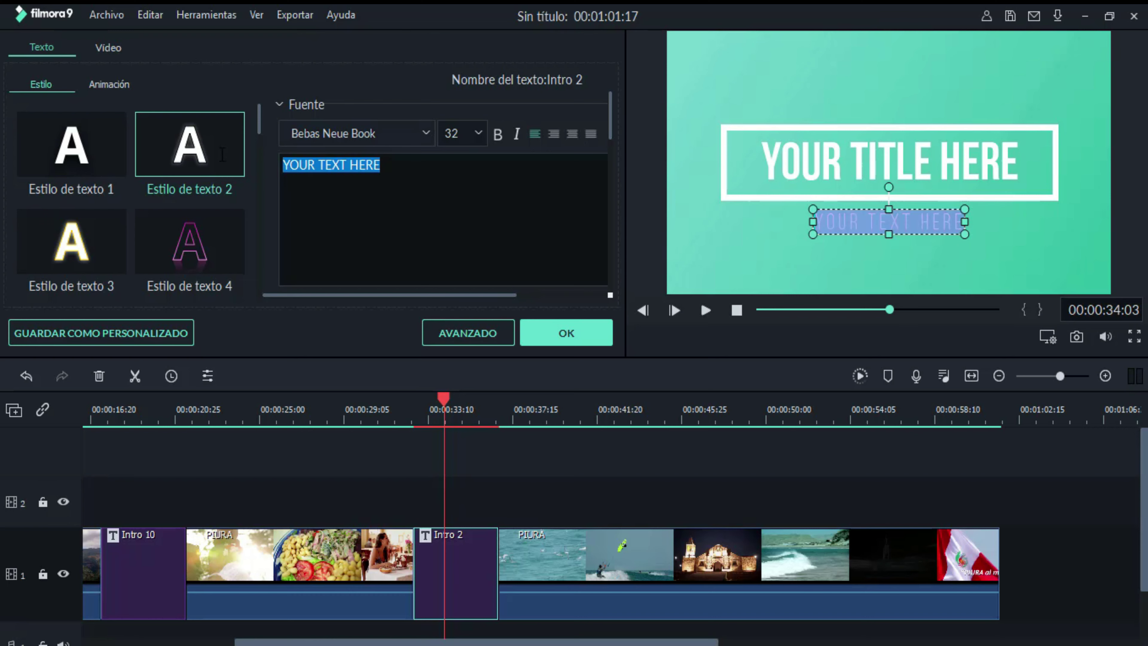
pyautogui.press('BackSpace')
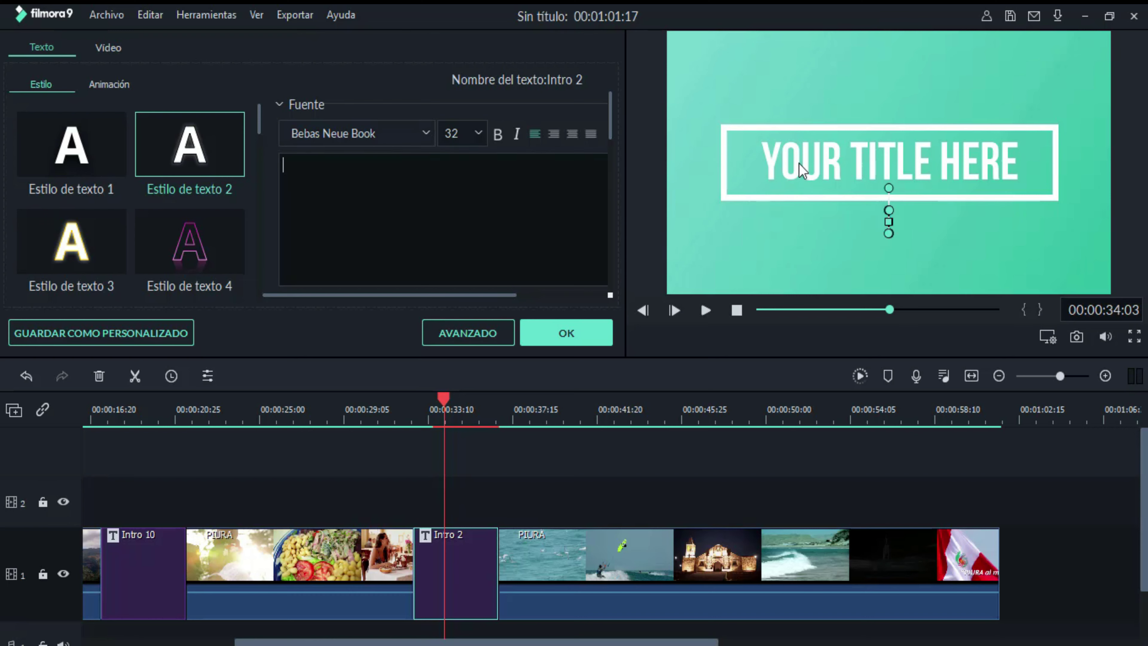
# Step: Replace the YOUR TITLE HERE line with NUESTRAS PLAYAS
pyautogui.click(801, 163)
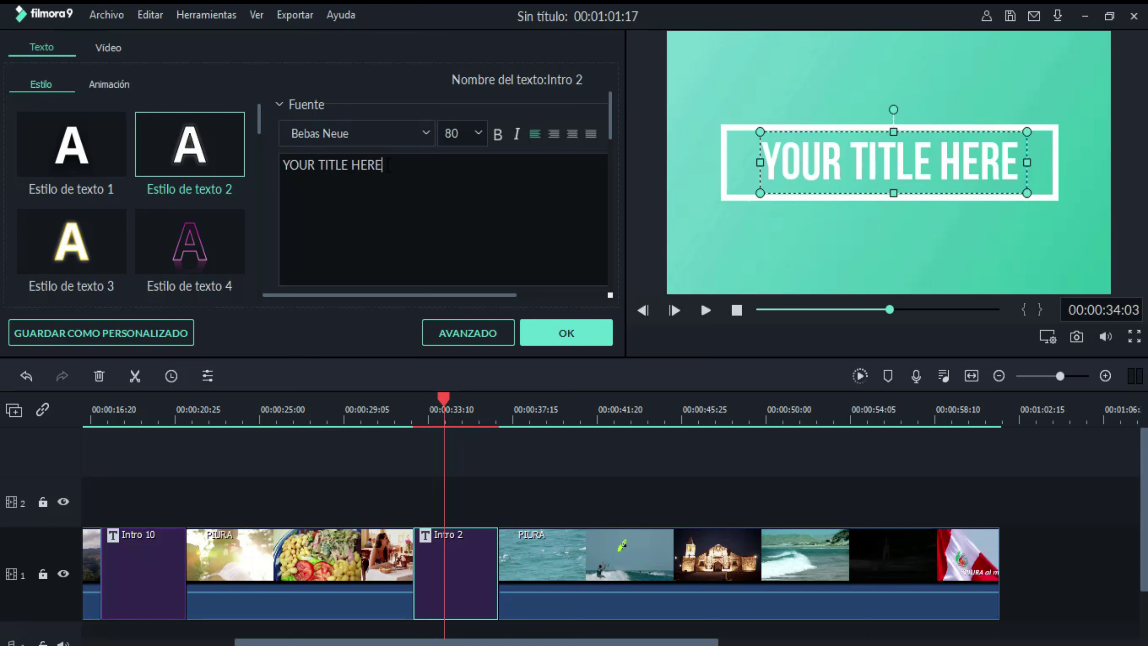
pyautogui.moveTo(384, 166); pyautogui.dragTo(275, 165)
pyautogui.write('NUESTRAS PLAYAS')
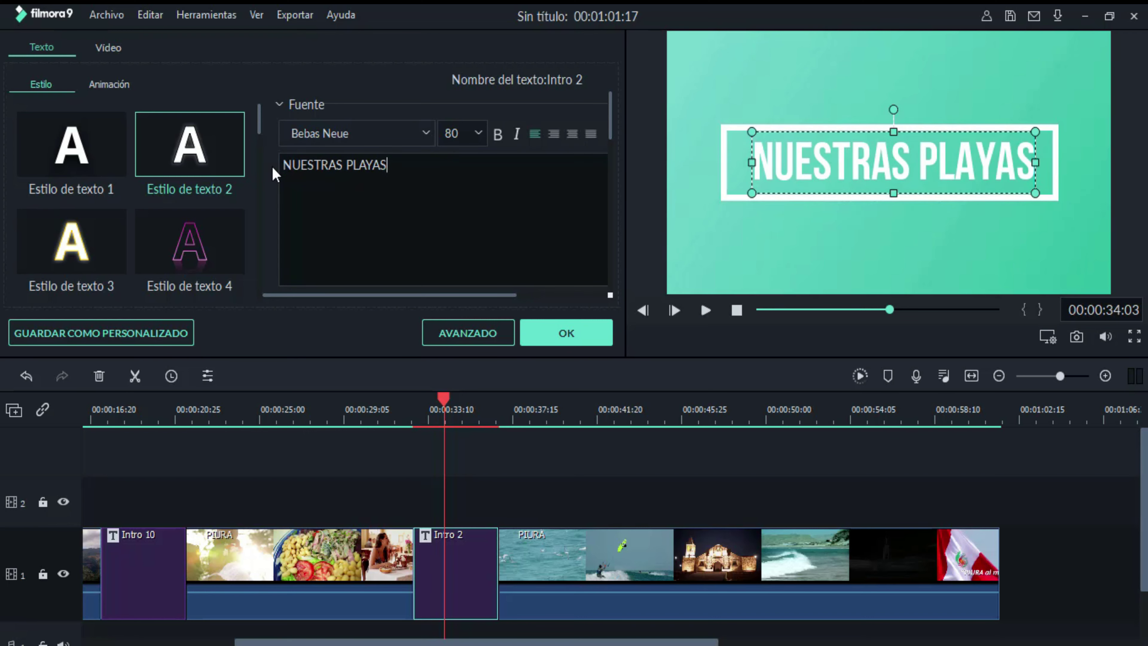
# Step: Apply Estilo de texto 2 to NUESTRAS PLAYAS, and enable the text border for the title's empty line in the advanced text editor
pyautogui.moveTo(222, 170)
pyautogui.click(208, 163)
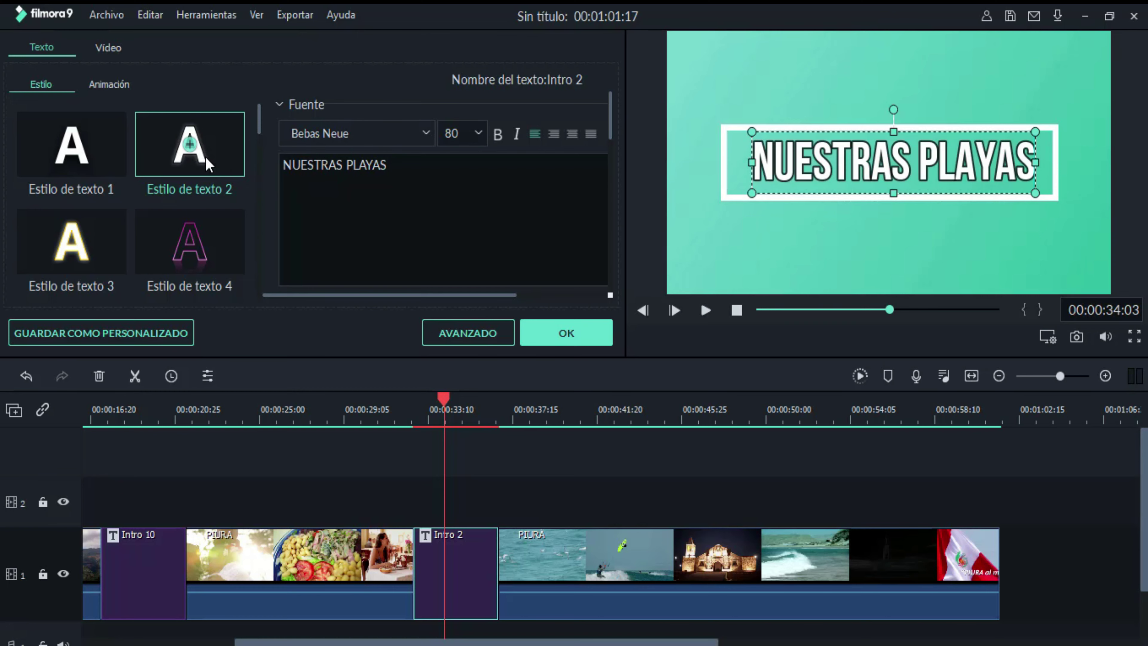
pyautogui.click(469, 333)
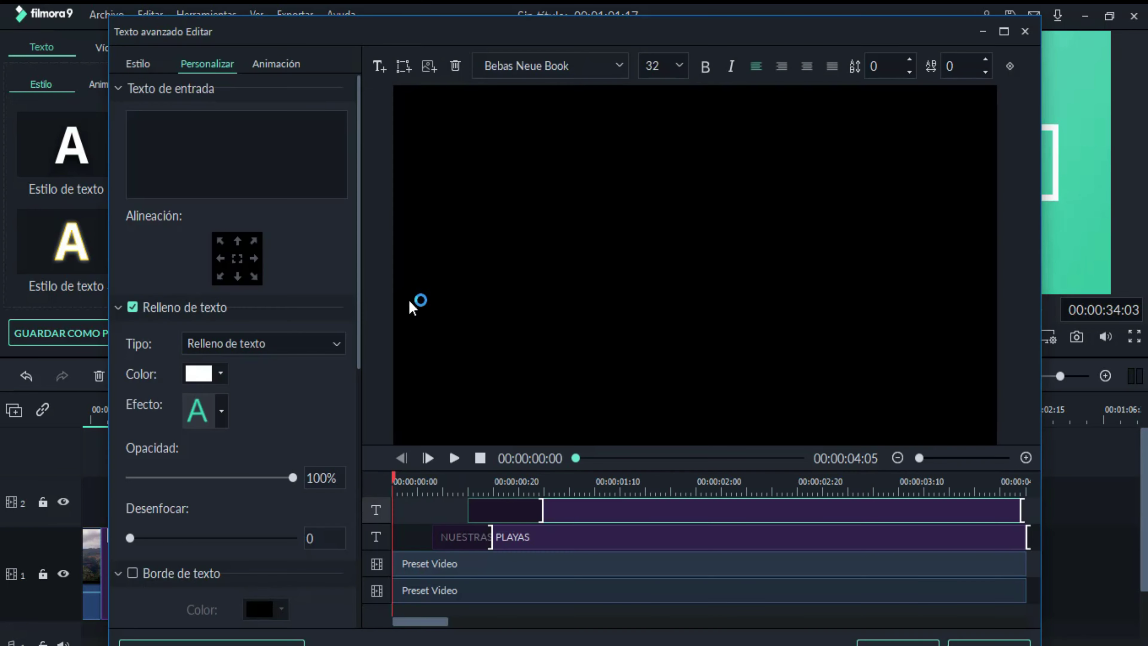
pyautogui.moveTo(359, 273); pyautogui.dragTo(358, 339)
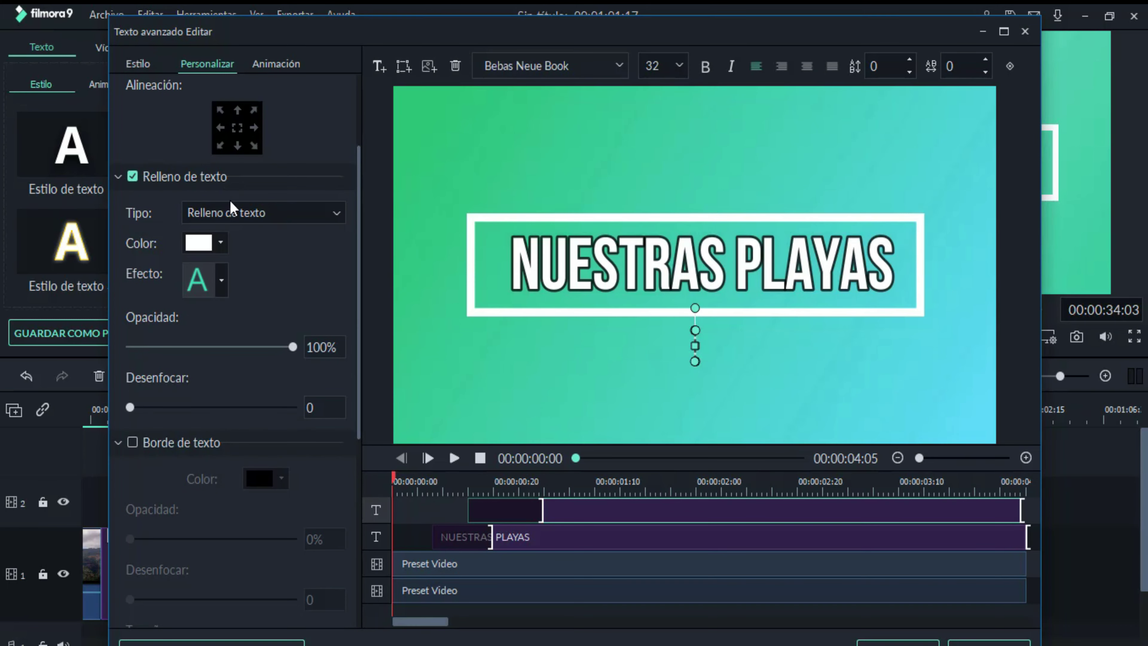
pyautogui.click(133, 443)
pyautogui.moveTo(359, 359); pyautogui.dragTo(363, 514)
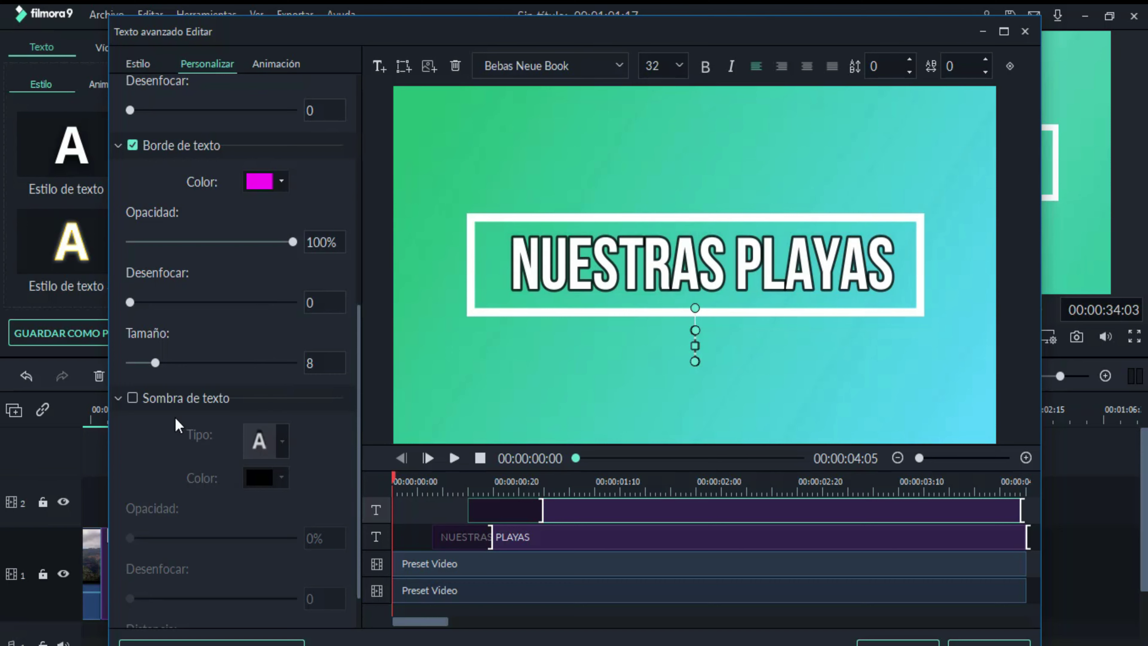
# Step: Choose the Mecanografía animation for the empty line, check the remaining advanced text options, and finish editing the Intro 2 title
pyautogui.click(278, 65)
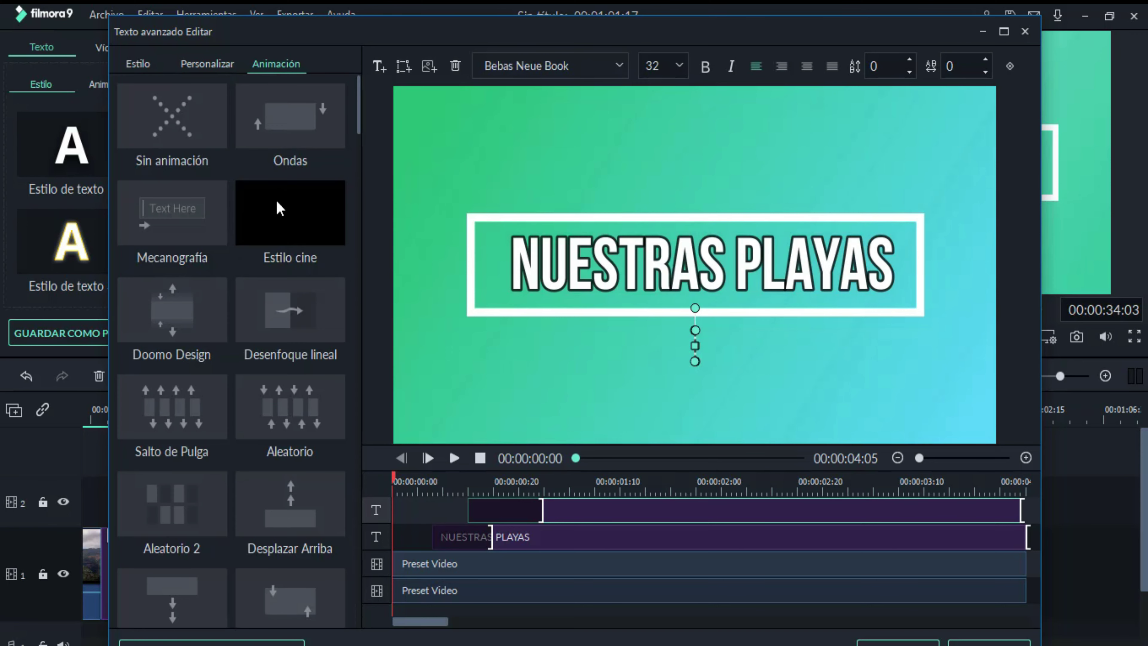
pyautogui.click(210, 217)
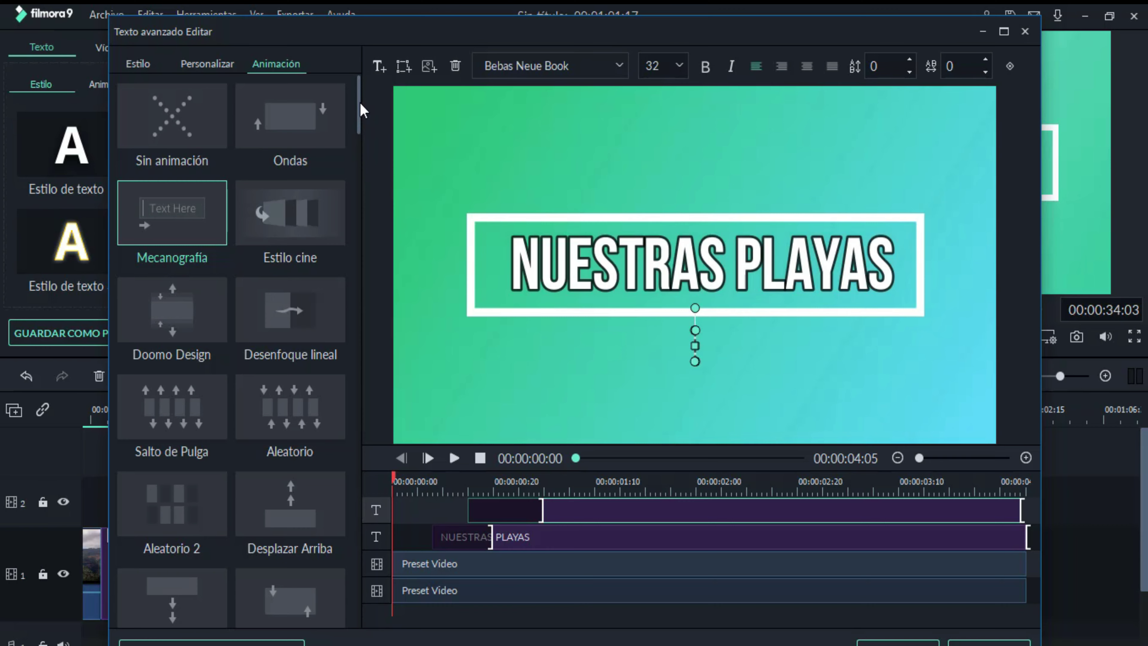
pyautogui.moveTo(359, 102)
pyautogui.mouseDown()
pyautogui.moveTo(357, 544)
pyautogui.moveTo(343, 624)
pyautogui.moveTo(360, 448)
pyautogui.moveTo(356, 88)
pyautogui.mouseUp()
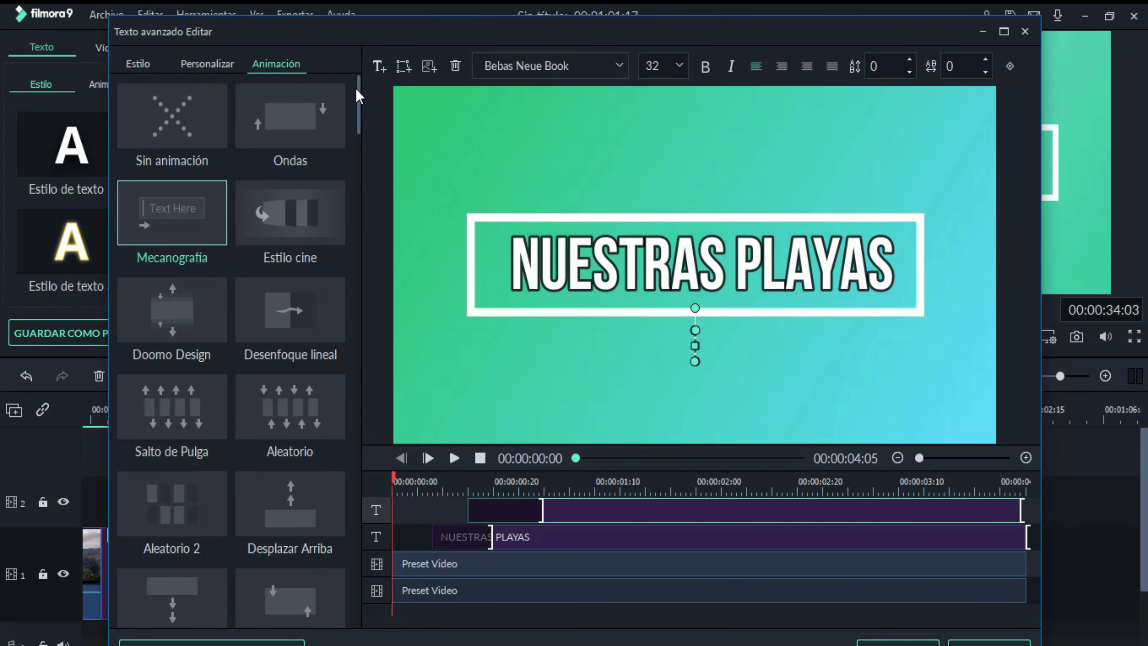
pyautogui.click(199, 58)
pyautogui.scroll(8, 247, 284)
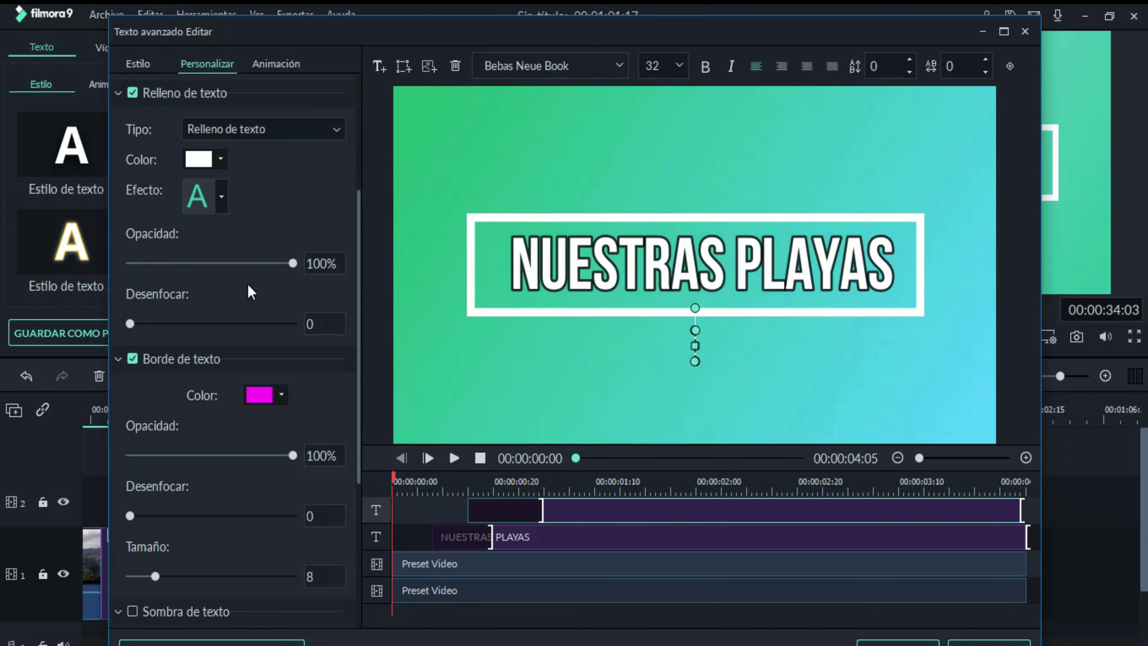
pyautogui.click(141, 62)
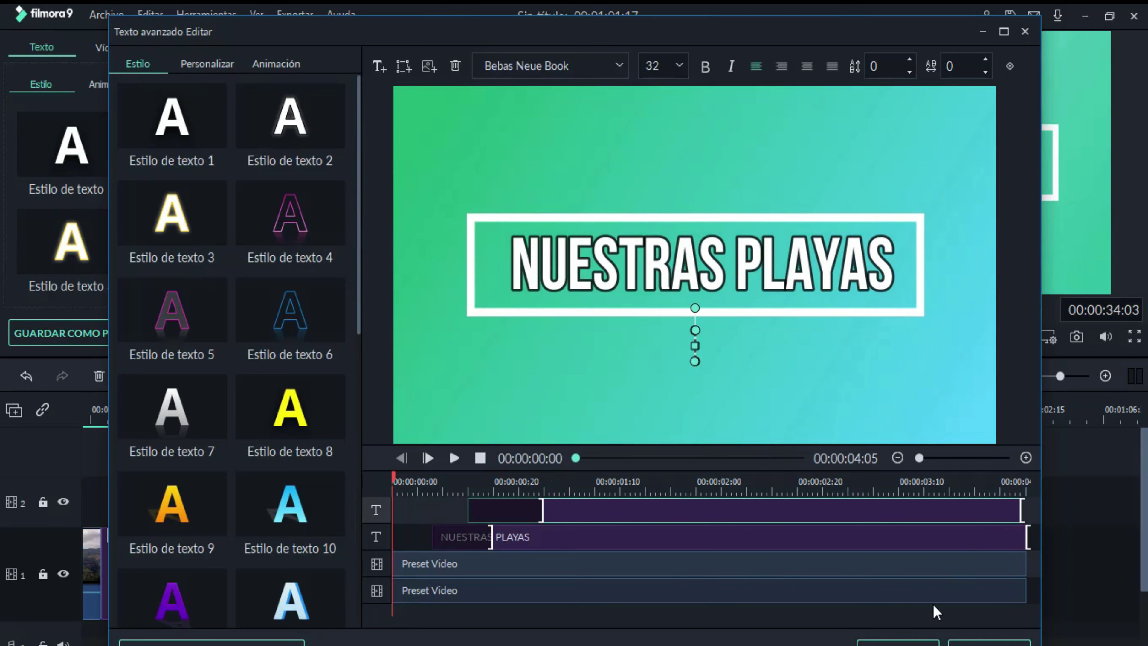
pyautogui.click(901, 641)
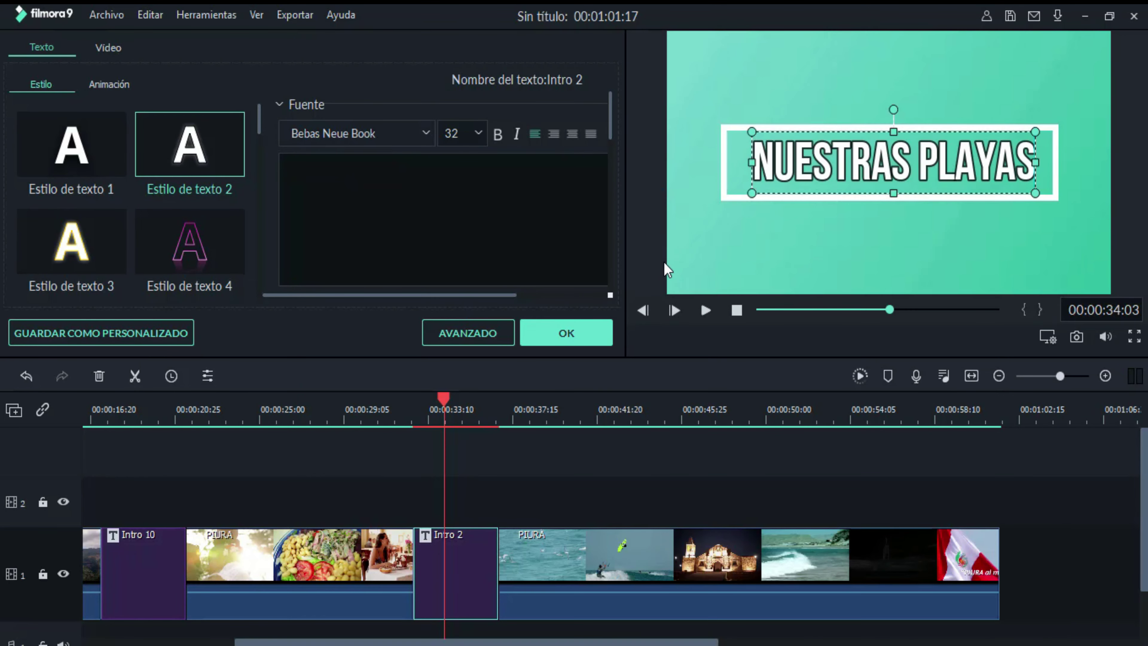
pyautogui.click(568, 333)
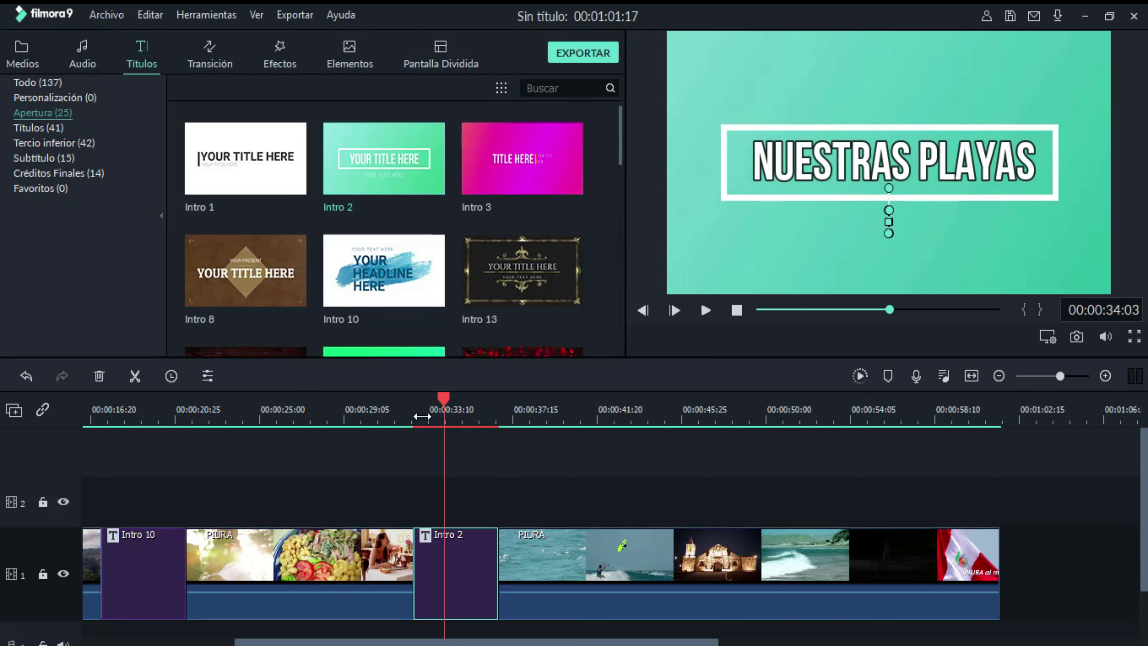
# Step: Play the video from 00:00:32:00, just before the NUESTRAS PLAYAS title, through to the flag footage
pyautogui.moveTo(422, 416); pyautogui.dragTo(401, 407)
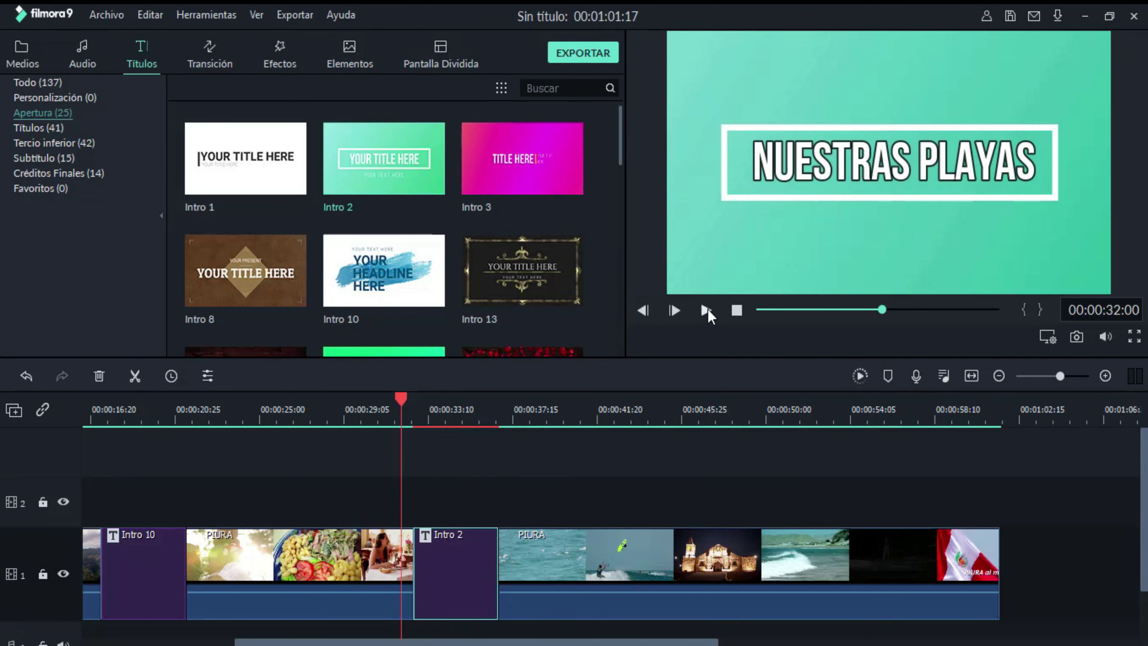
pyautogui.click(707, 310)
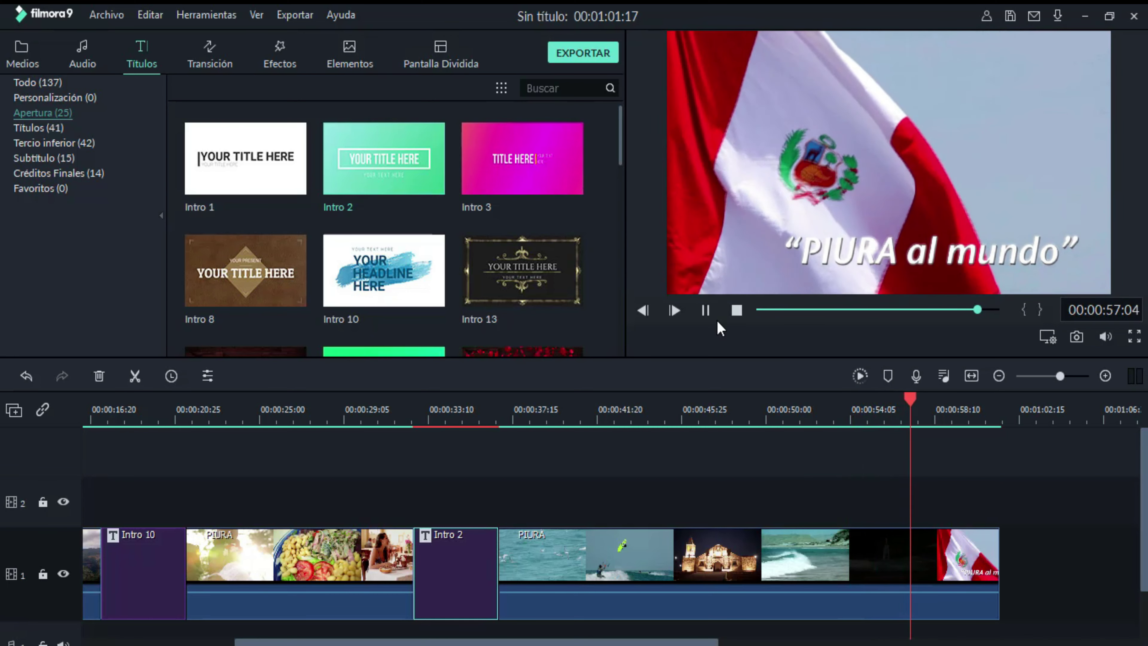
pyautogui.click(705, 310)
pyautogui.click(705, 310)
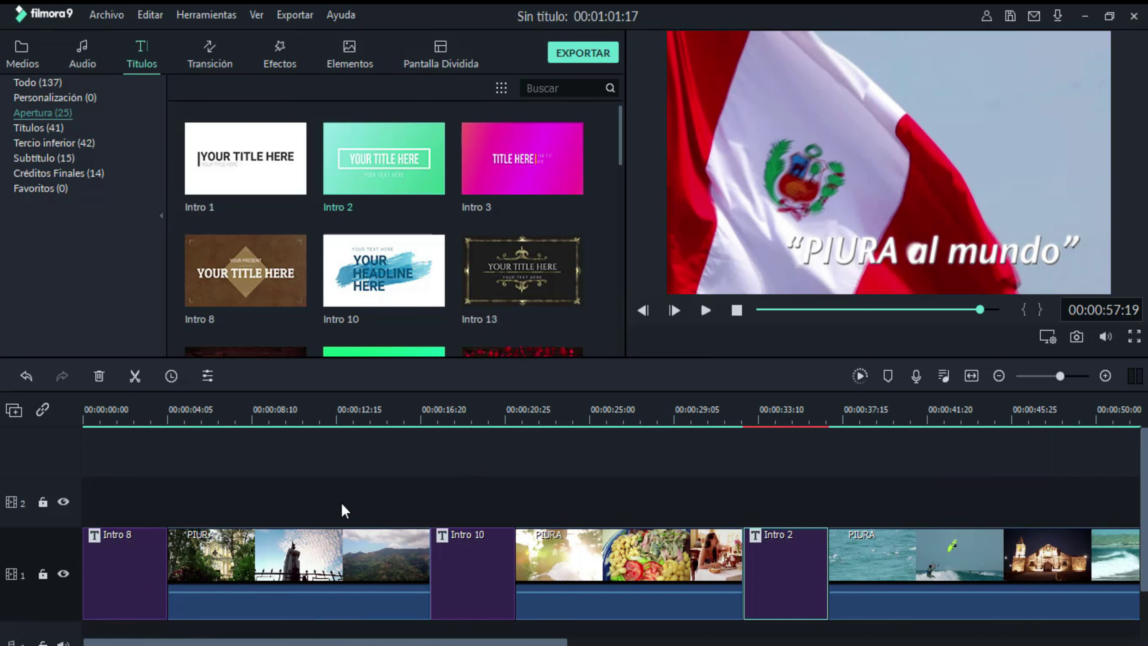
# Step: Browse the transitions and add Carrete Cruzado 2 at the start of the Intro 8 title
pyautogui.click(201, 48)
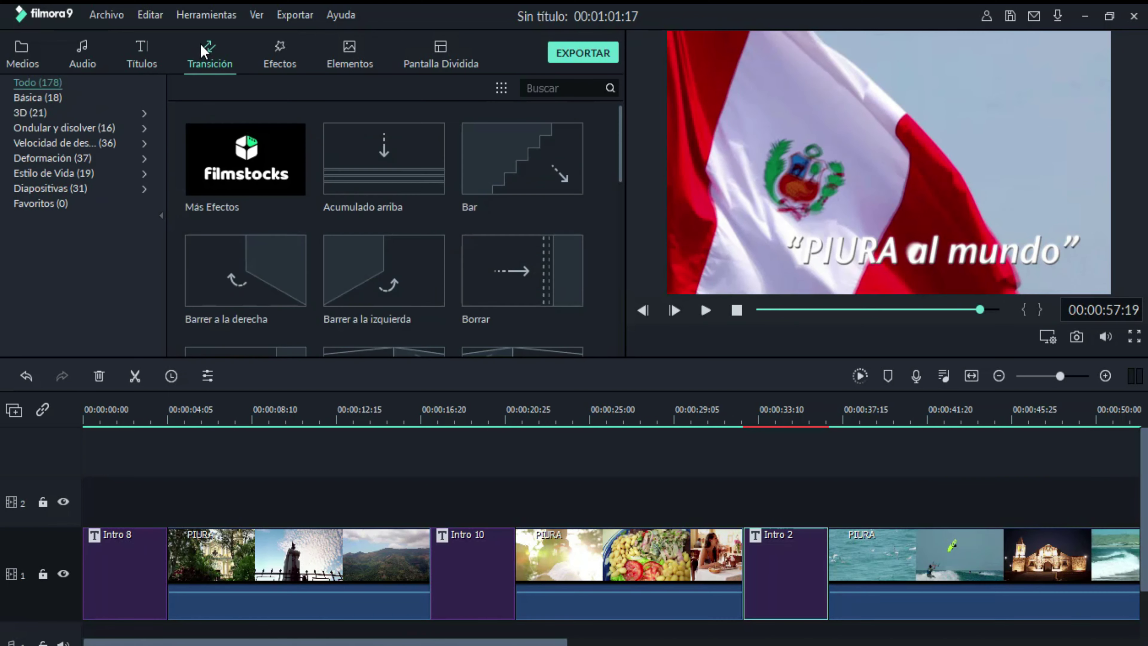
pyautogui.scroll(-15, 446, 222)
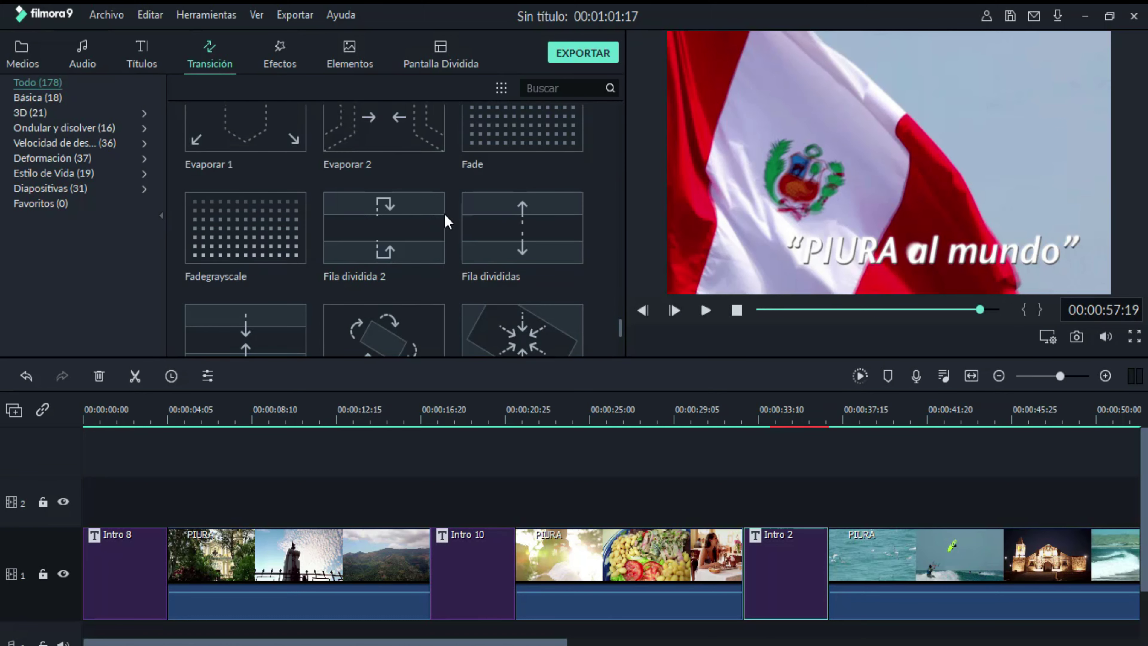
pyautogui.scroll(15, 447, 222)
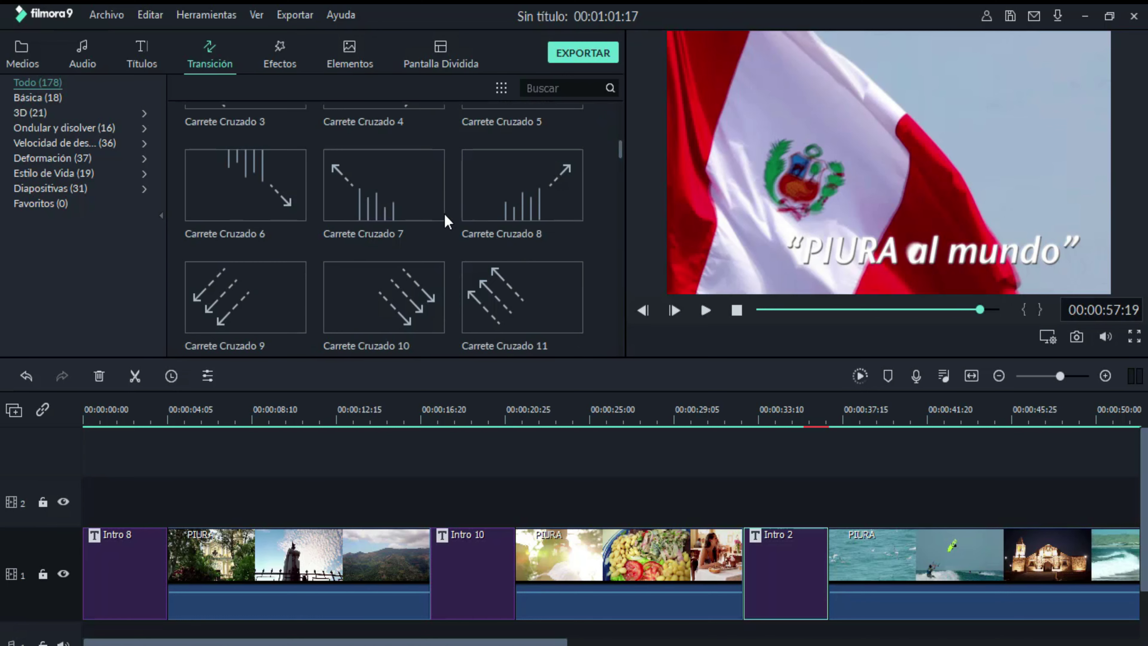
pyautogui.scroll(5, 447, 222)
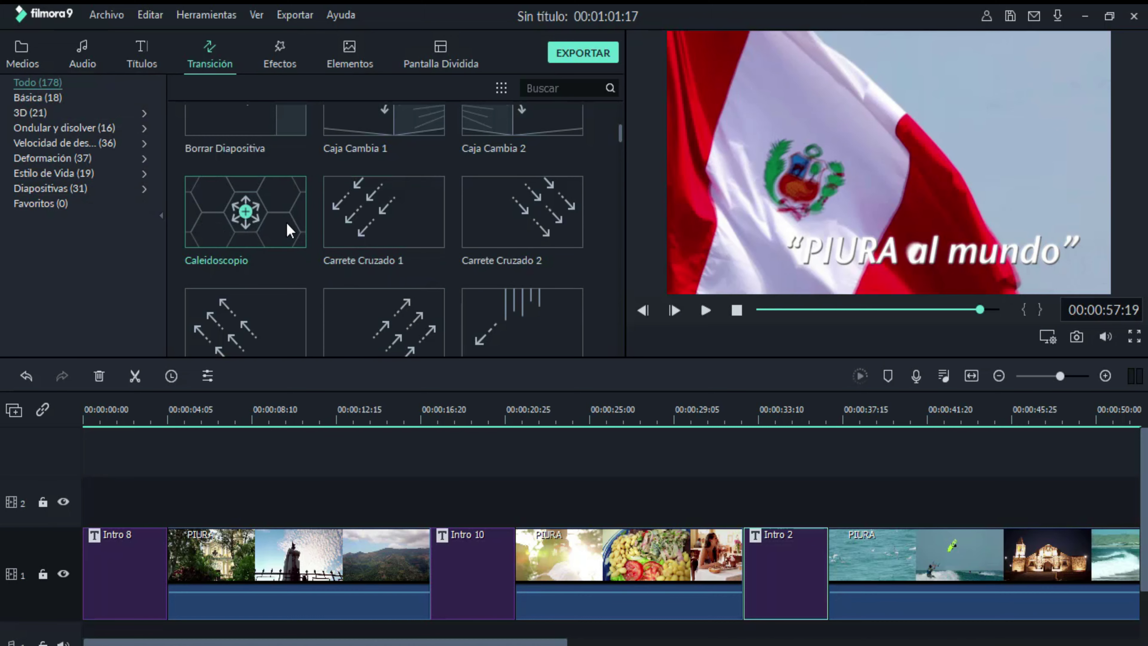
pyautogui.moveTo(564, 209); pyautogui.dragTo(102, 569)
# Step: Add the Cuadrados en Caos 1 transition between the first PIURA clip part and the Intro 10 title
pyautogui.scroll(-10, 456, 303)
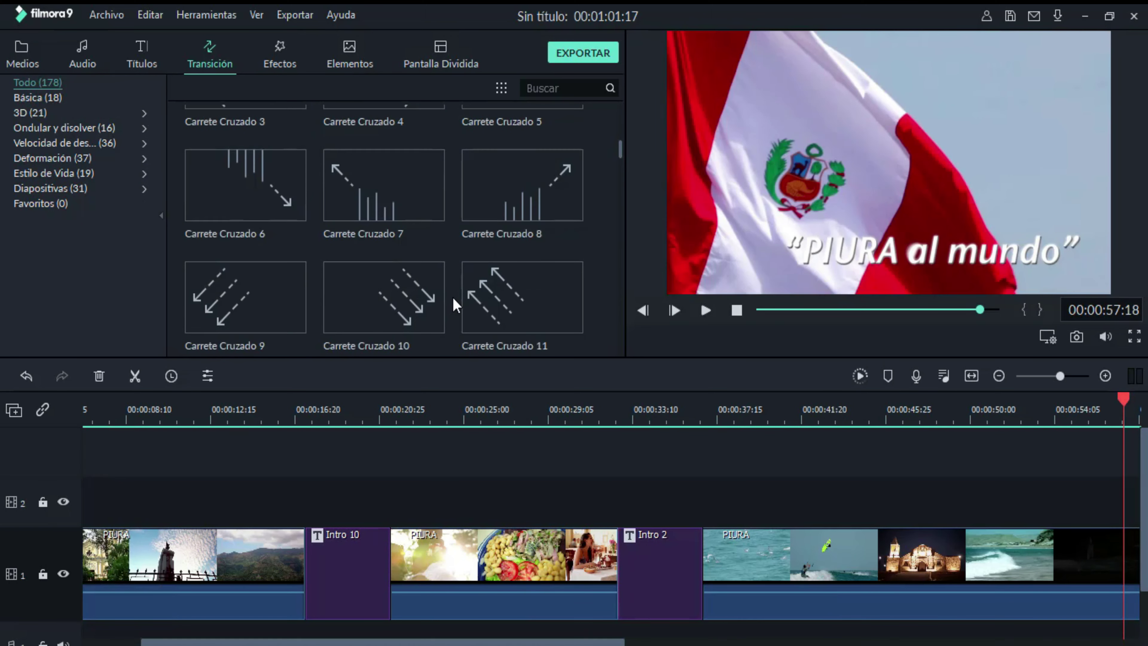
pyautogui.scroll(-5, 456, 303)
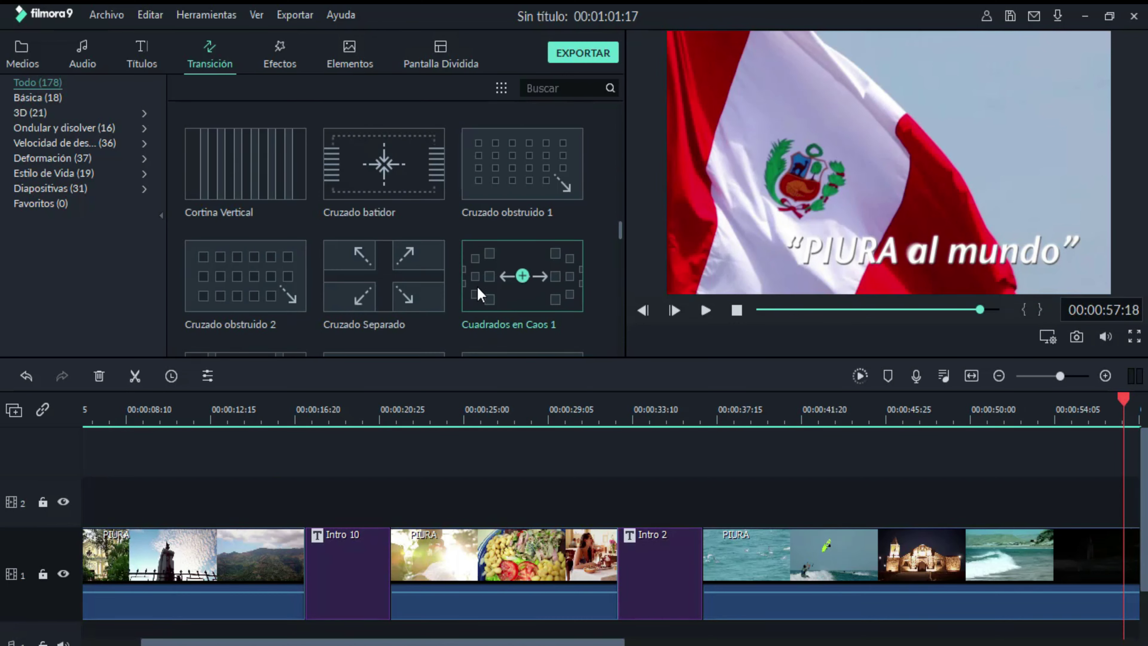
pyautogui.moveTo(561, 265); pyautogui.dragTo(316, 569)
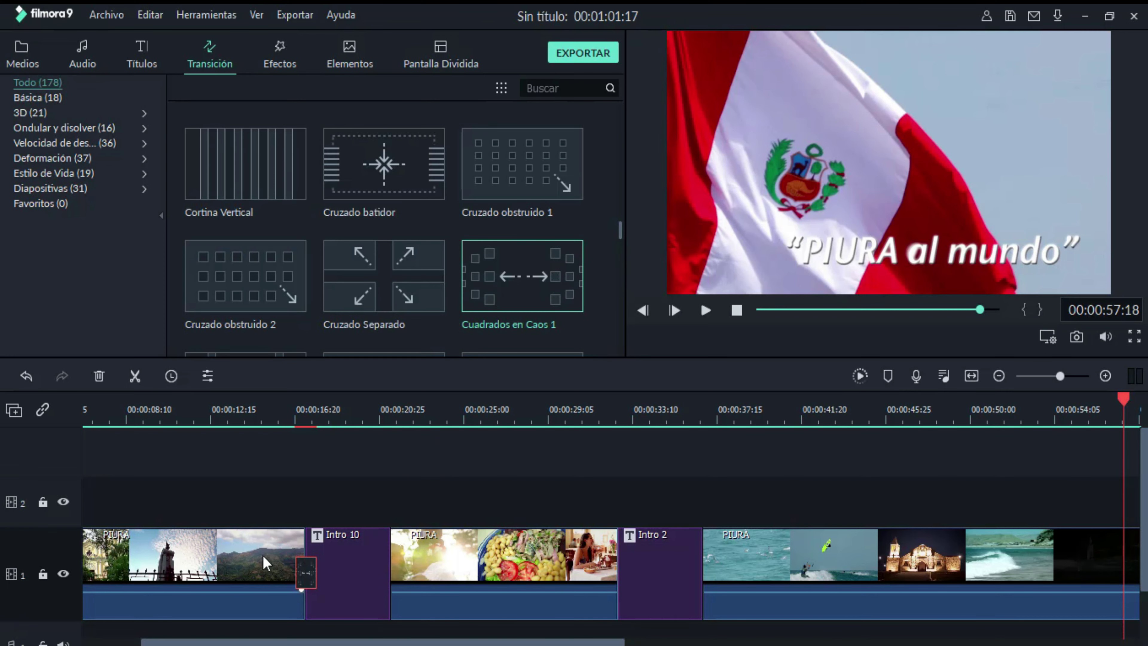
# Step: Add the Deformación 7 transition between the Intro 10 title and the food part of the clip
pyautogui.moveTo(622, 229); pyautogui.dragTo(622, 259)
pyautogui.moveTo(420, 217); pyautogui.dragTo(430, 433)
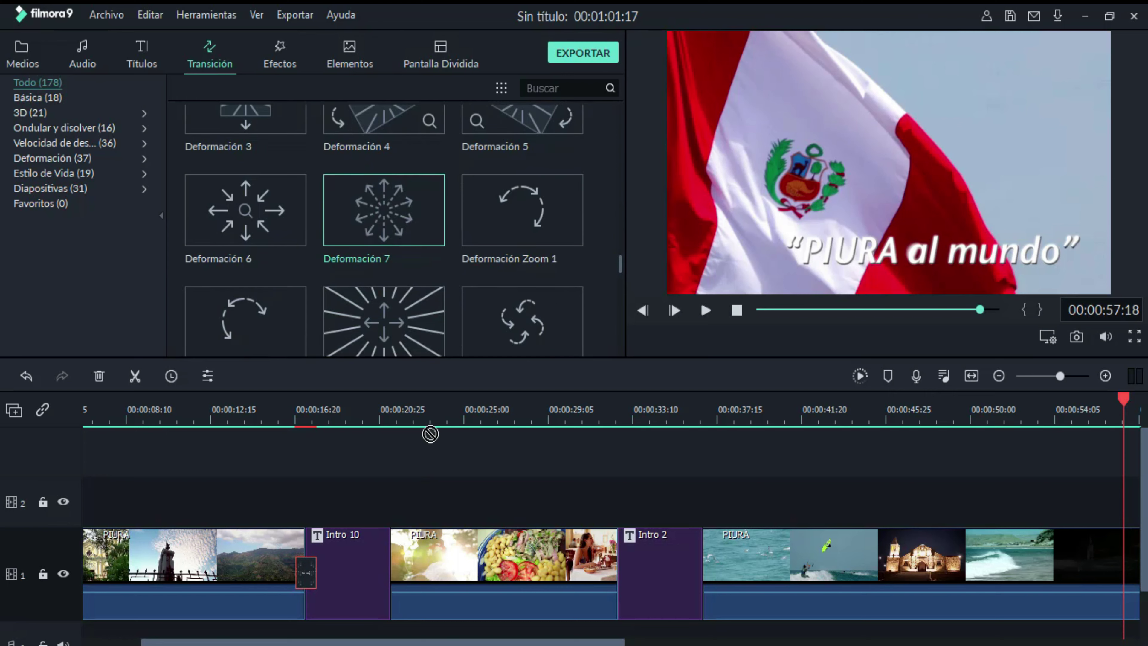
pyautogui.moveTo(391, 559); pyautogui.dragTo(385, 560)
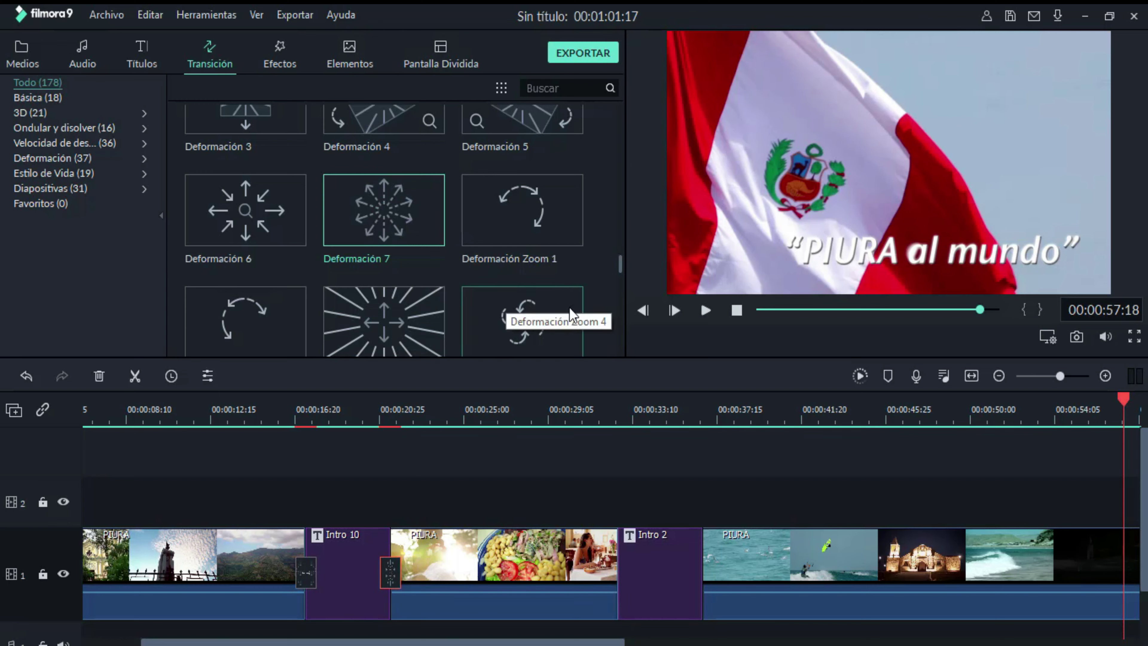
# Step: Add Deformación Zoom 4 where the food part meets the Intro 2 title, and Dispersion desenfocada between Intro 2 and the beach part
pyautogui.moveTo(525, 320); pyautogui.dragTo(602, 571)
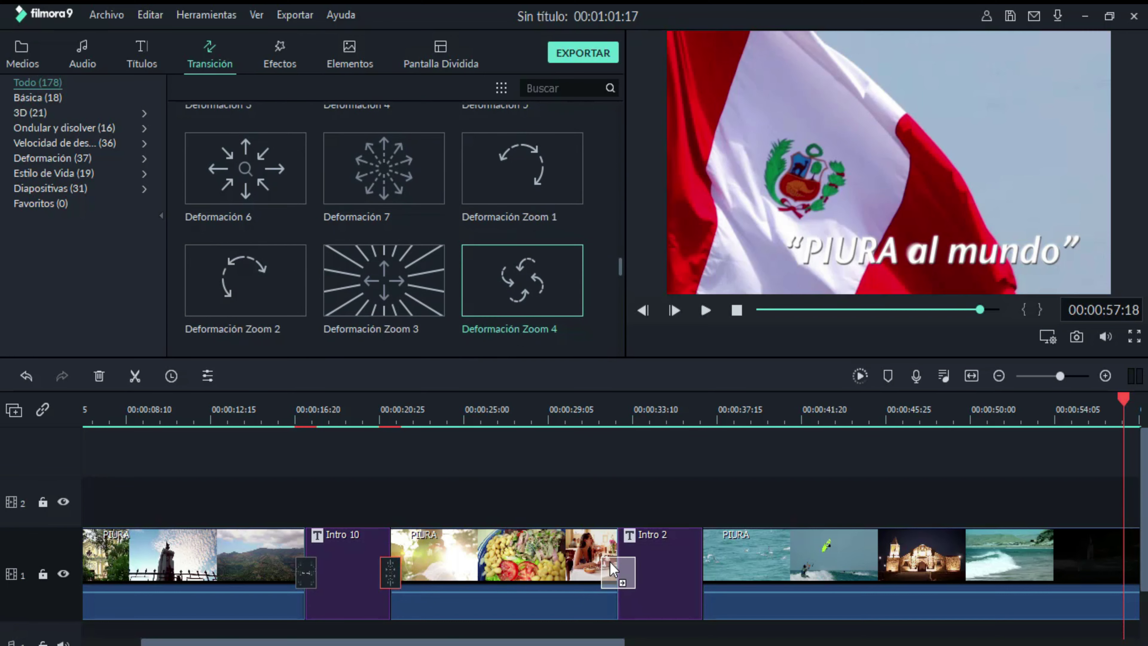
pyautogui.scroll(-5, 563, 299)
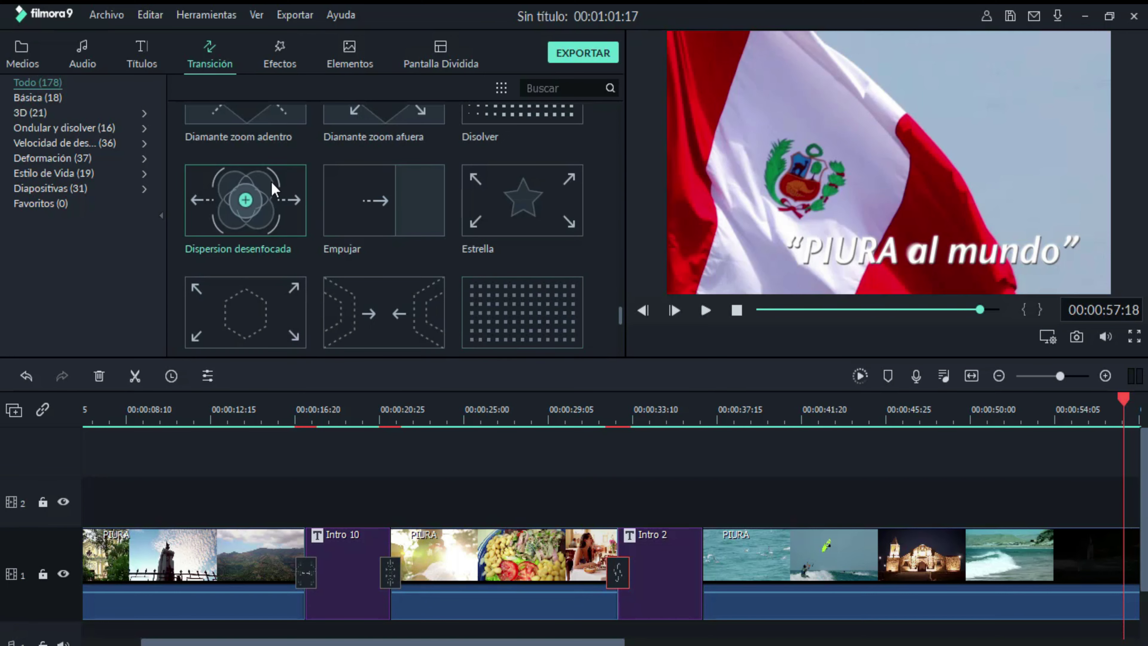
pyautogui.moveTo(274, 189); pyautogui.dragTo(448, 642)
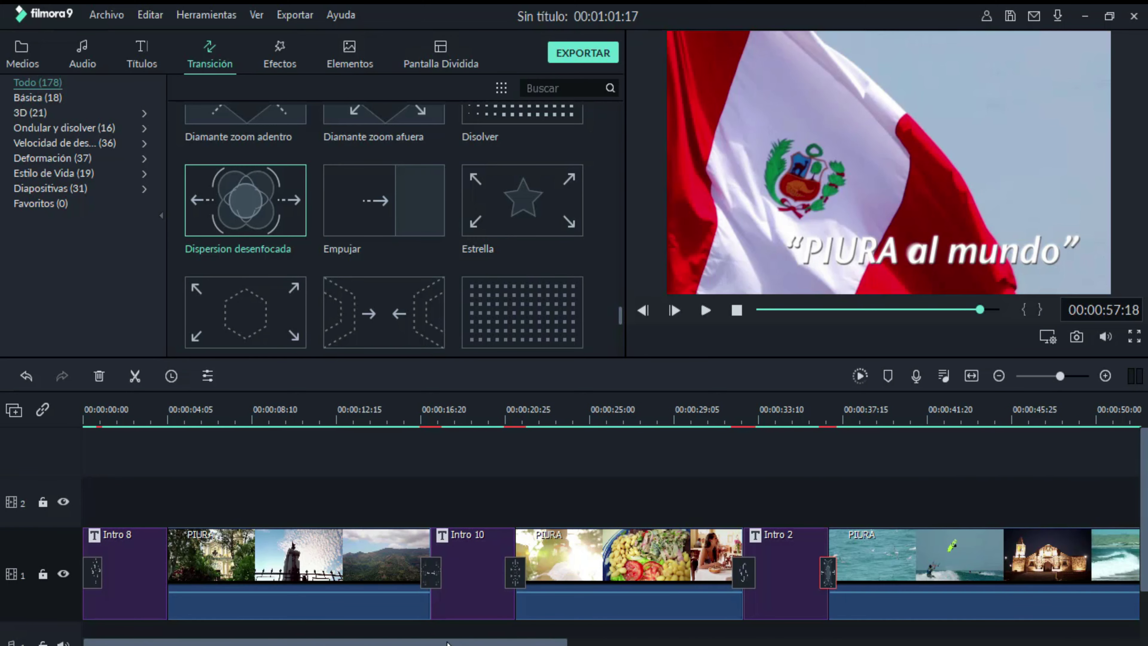
# Step: Play the video from the beginning to check how the opening title leads into the first clip part
pyautogui.click(737, 311)
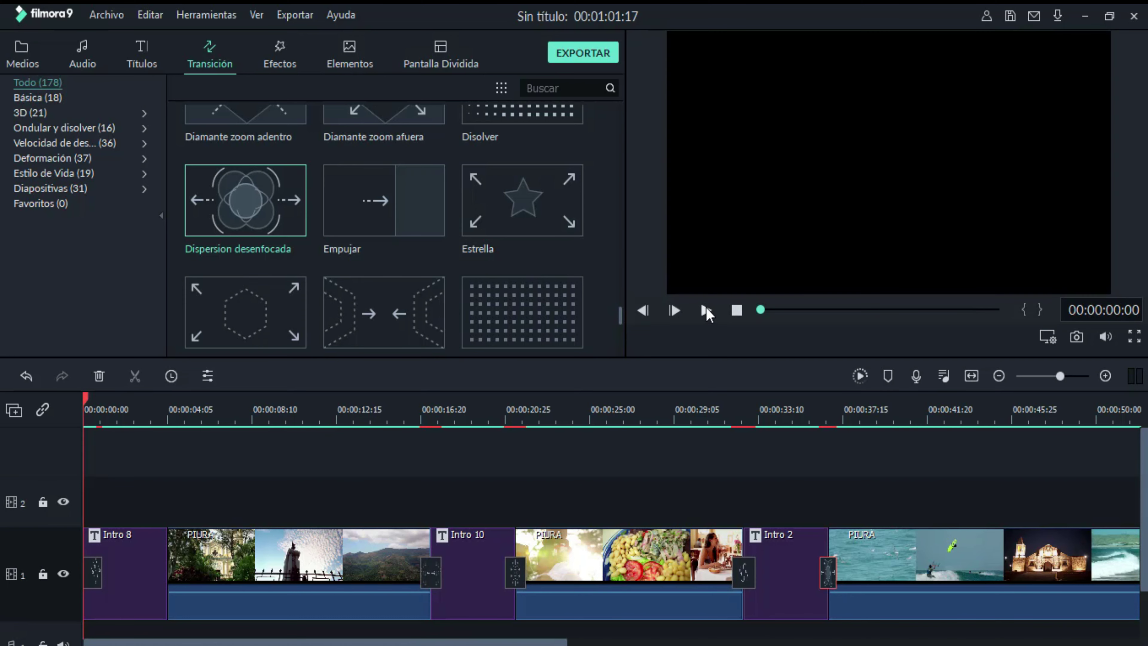
pyautogui.click(706, 310)
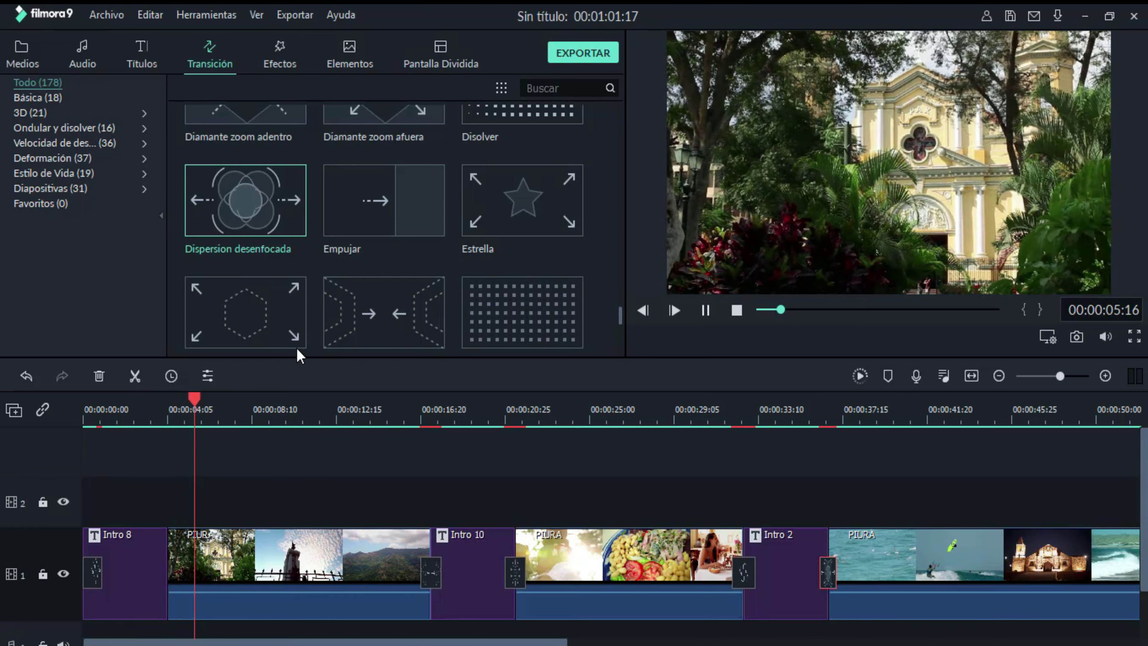
pyautogui.press('space')
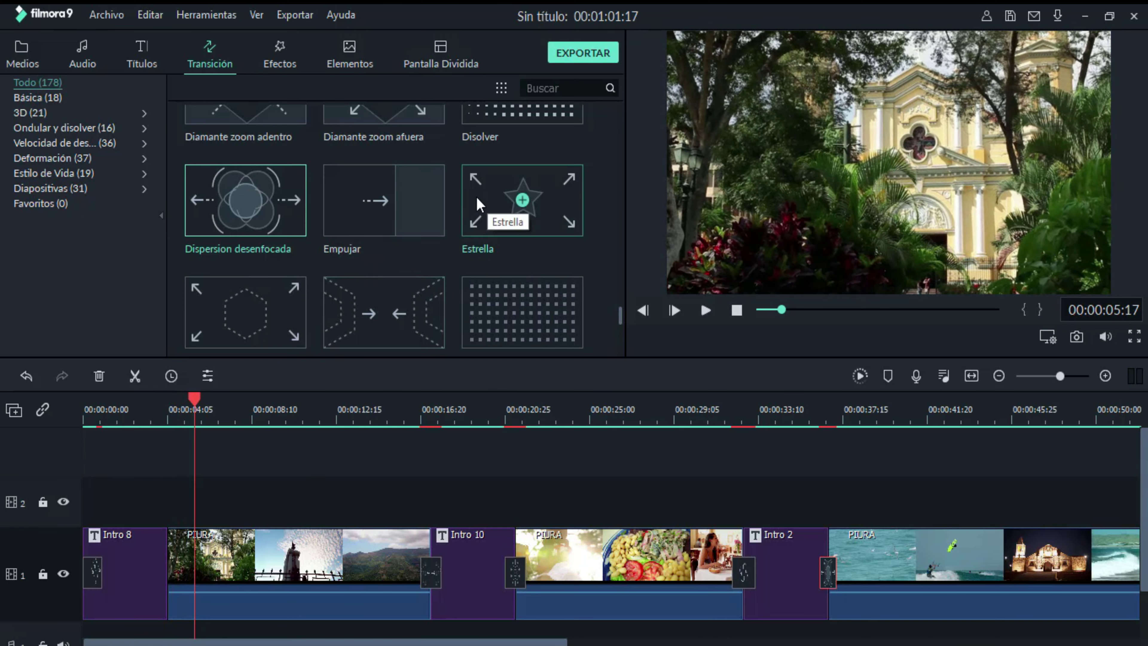
# Step: Add the Futuro 3 transition between the Intro 8 title and the first PIURA clip part
pyautogui.scroll(-10, 455, 215)
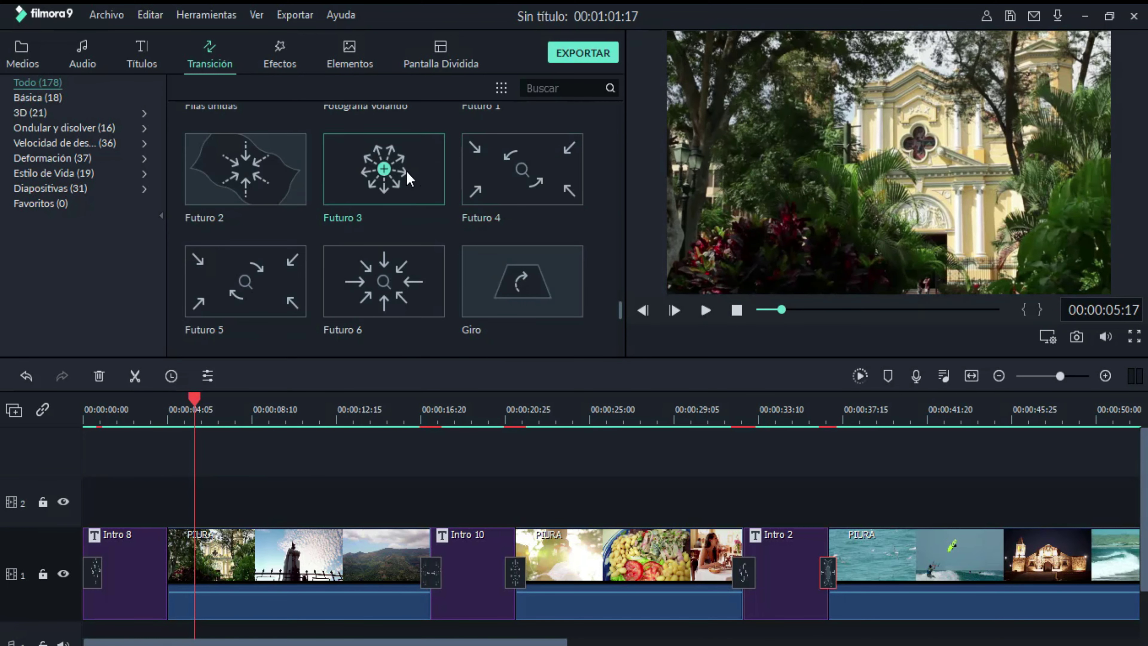
pyautogui.moveTo(406, 171); pyautogui.dragTo(160, 573)
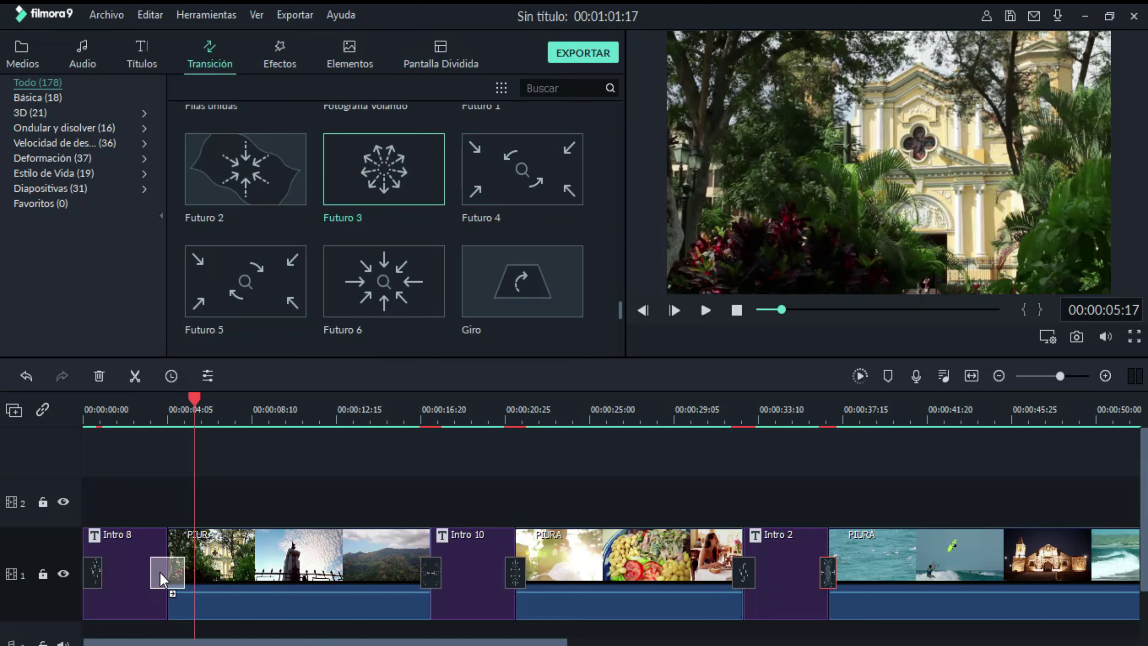
pyautogui.click(180, 566)
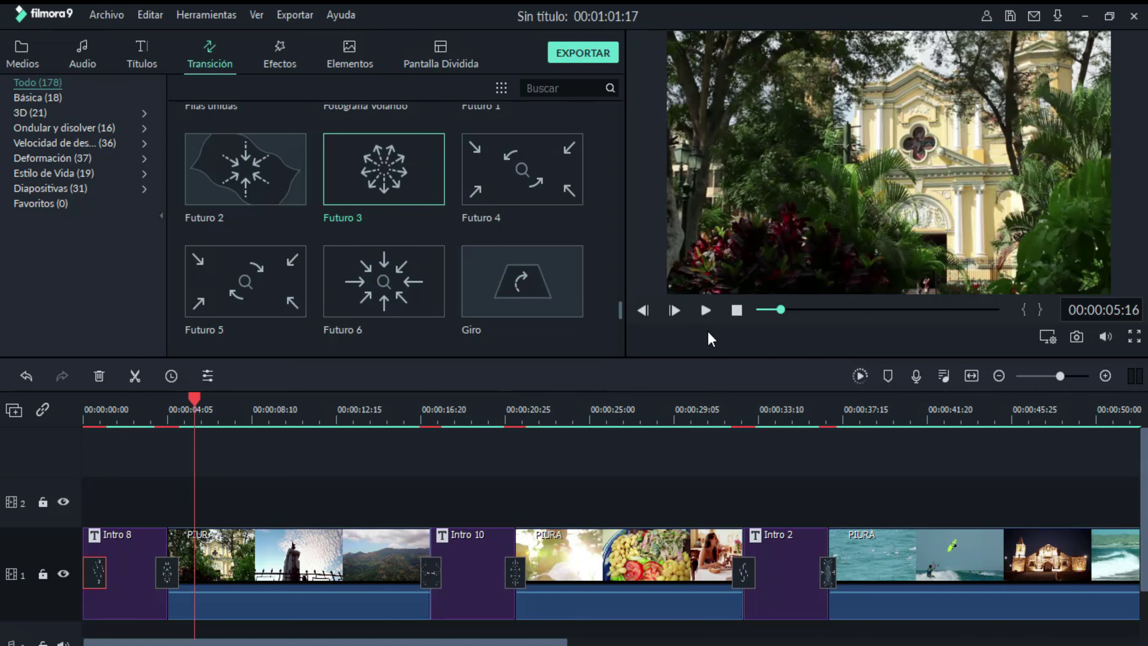
# Step: Play the whole video from the beginning to review all titles and transitions up to the closing flag footage
pyautogui.click(732, 312)
pyautogui.click(704, 310)
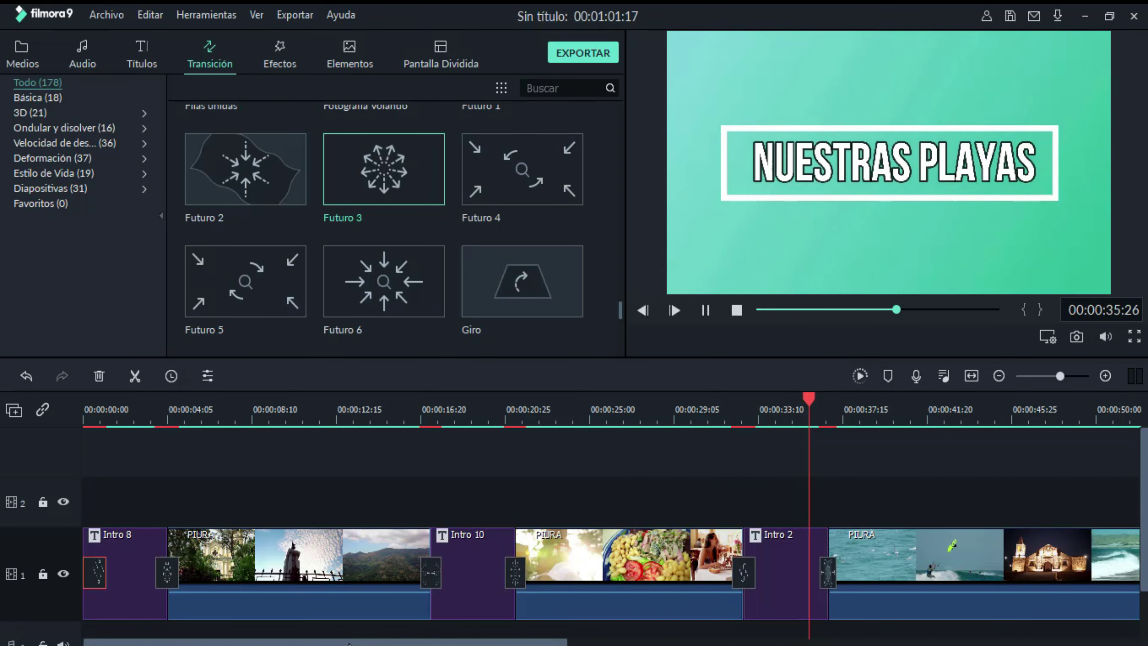
pyautogui.moveTo(327, 641); pyautogui.dragTo(519, 641)
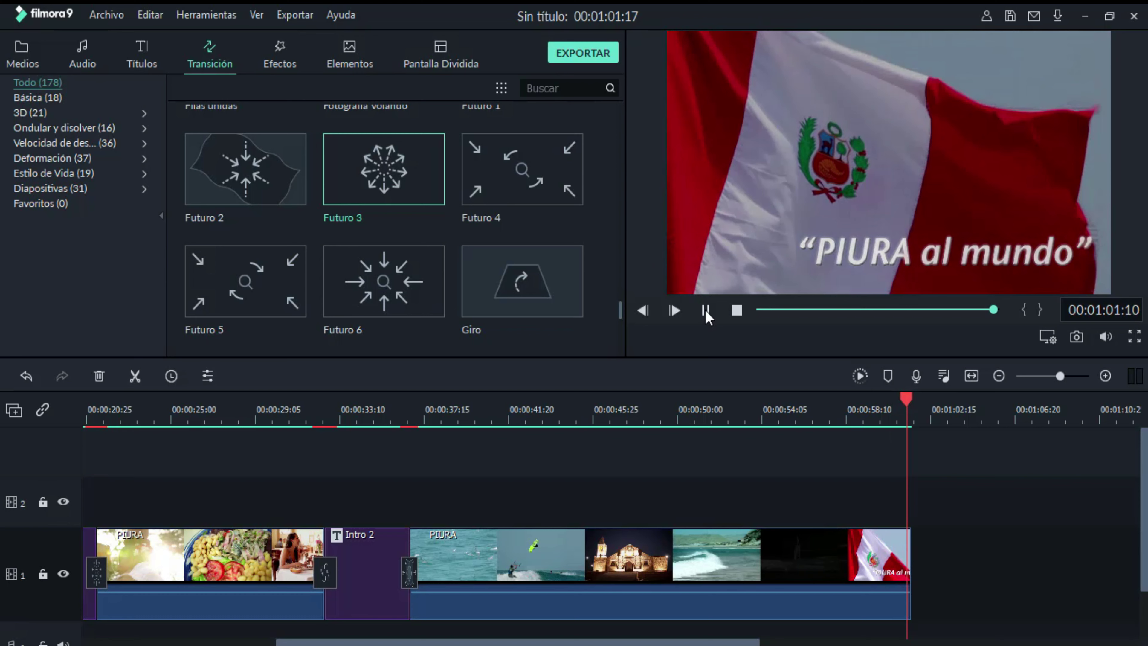
pyautogui.click(705, 311)
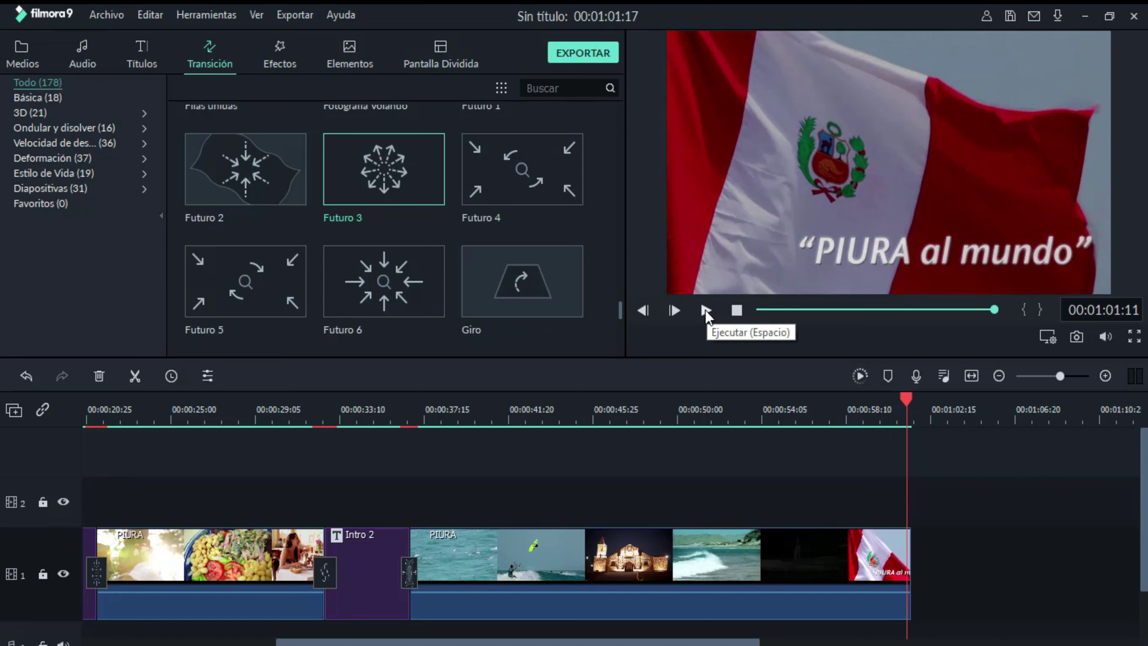